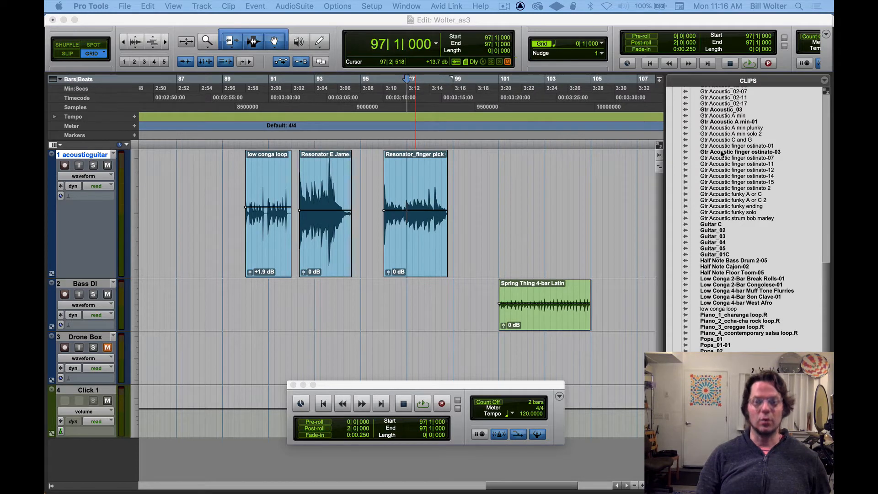
Audition the clips Gtr Acoustic finger ostinato-03, Half Note Floor Toom-05, Half Note Bass Drum 2-05 and Guitar_04 from the clip list.
click(721, 151)
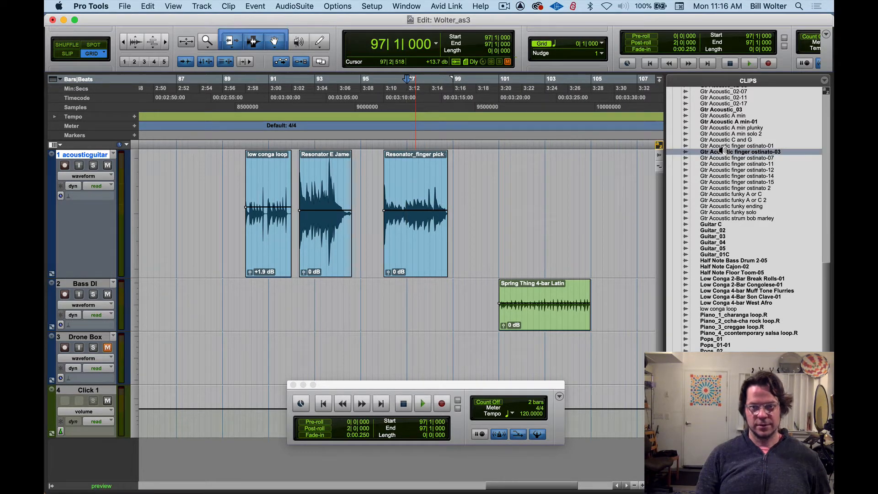
click(731, 273)
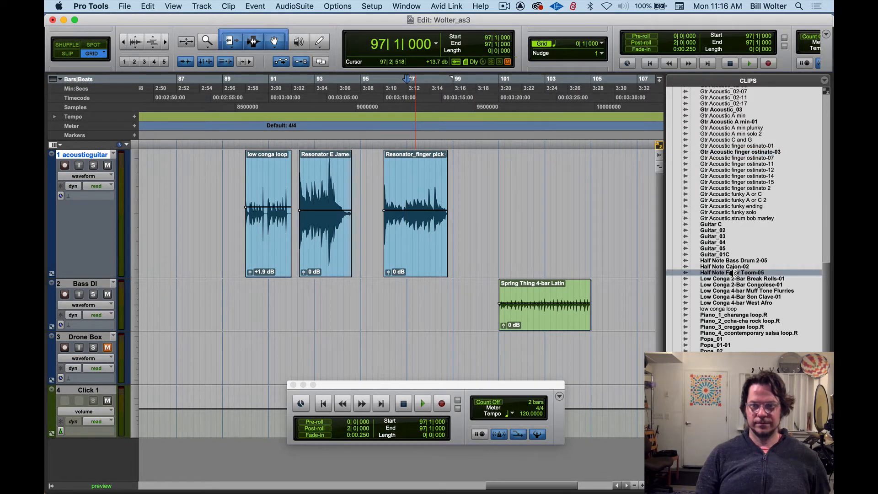
click(720, 260)
click(718, 243)
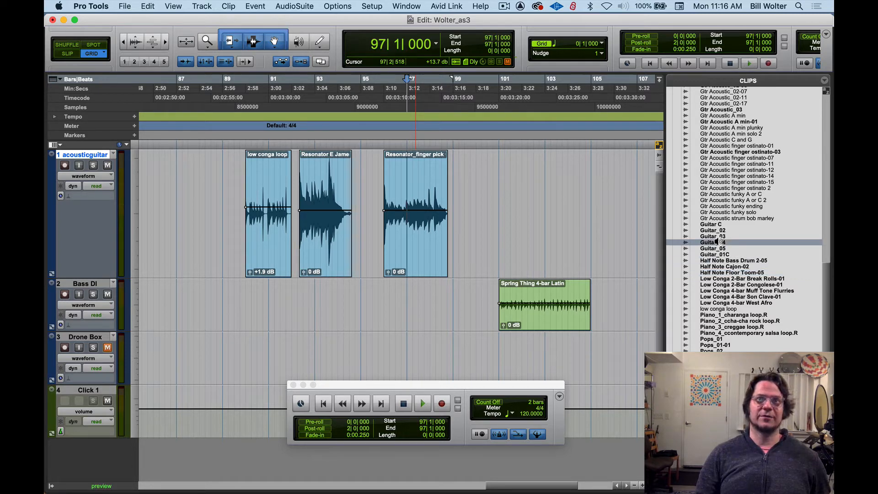
key(super+Tab)
key(super+Tab)
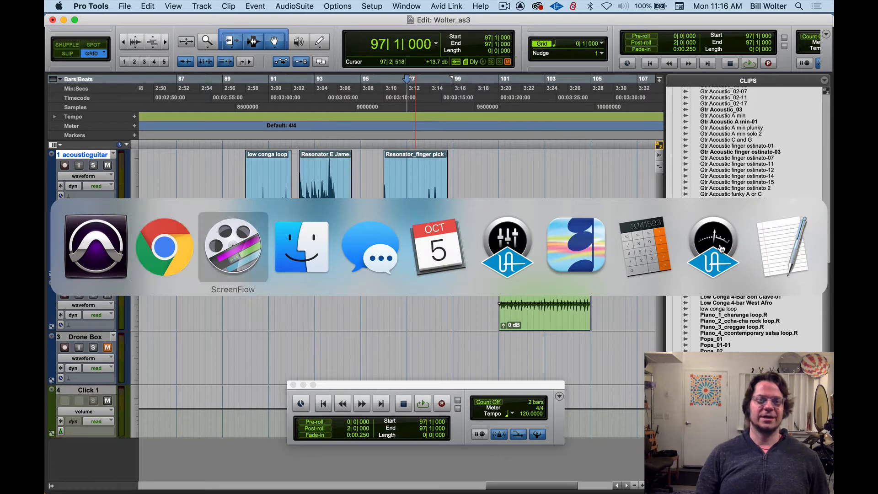
key(super+shift+Tab)
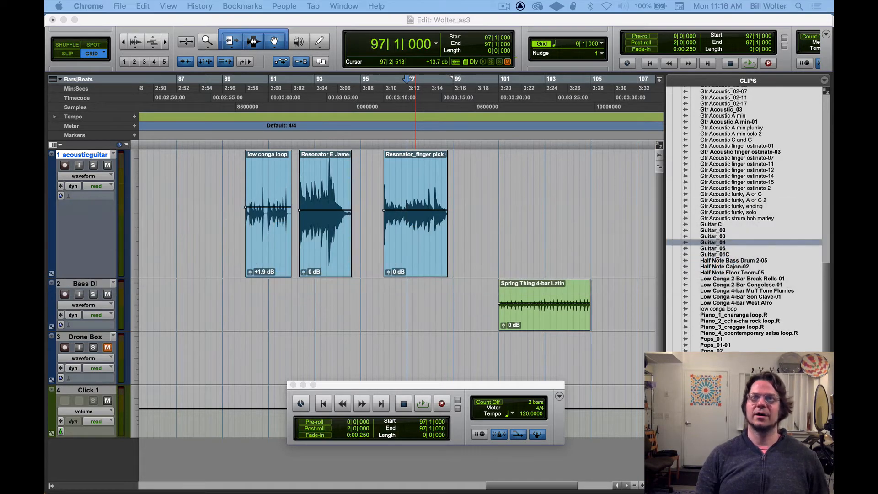
click(546, 242)
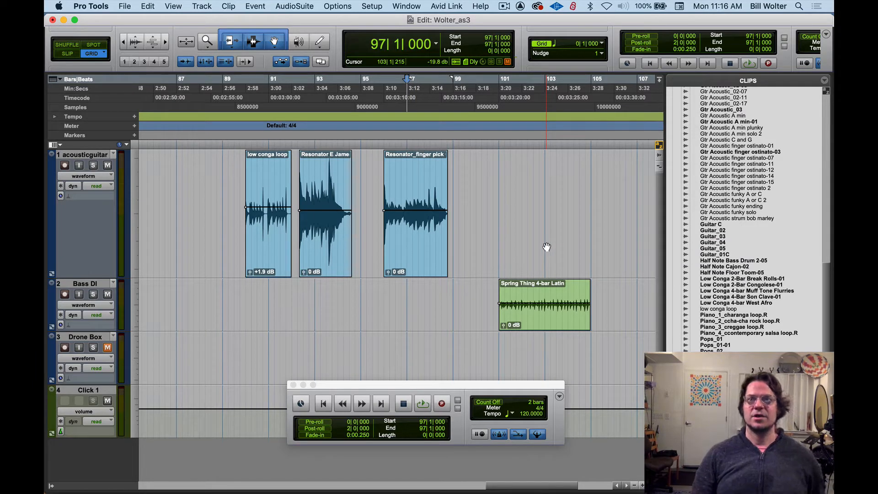
Place the insertion point at 95|4|000 on the acousticguitar track, just before the Resonator_finger pick clip, and play from there.
click(383, 125)
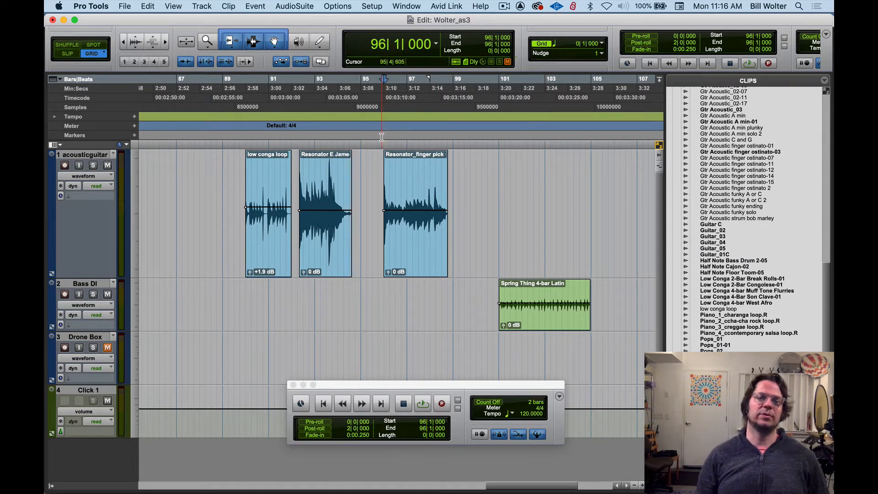
click(378, 172)
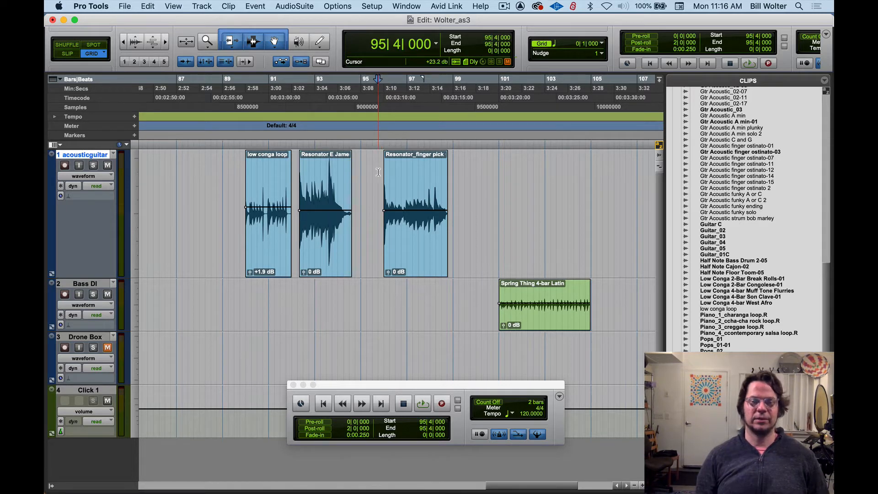
key(space)
key(space)
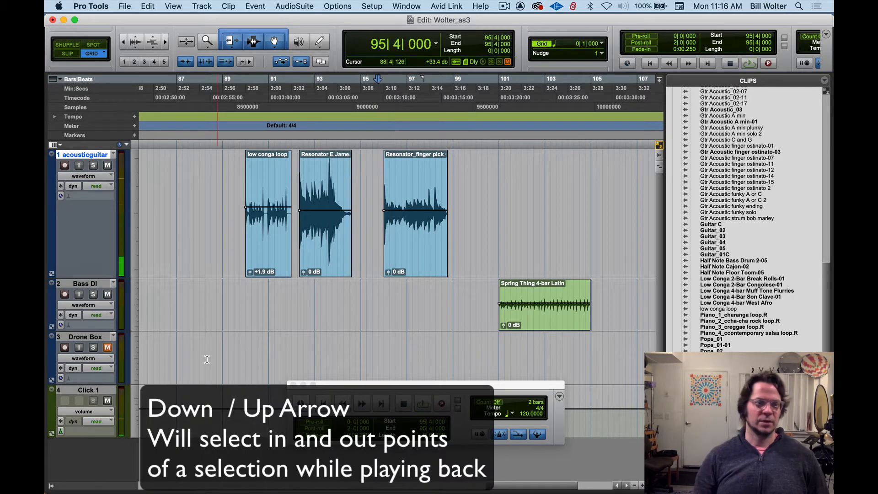
key(space)
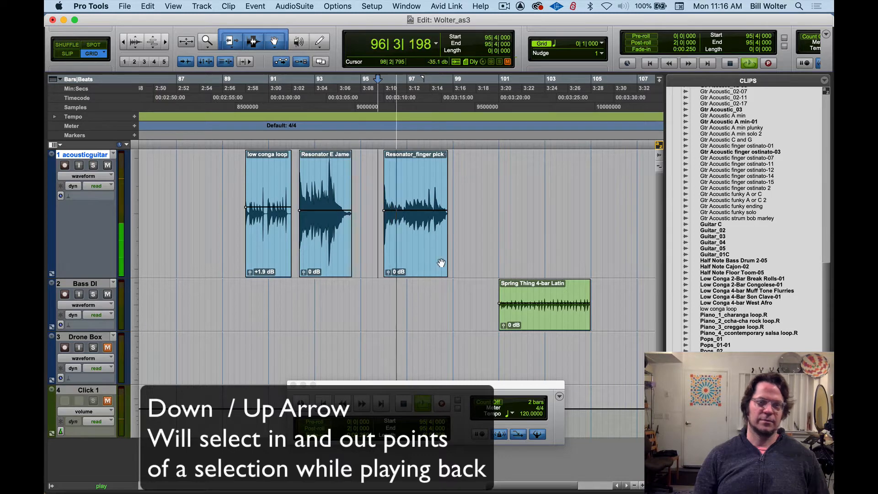
Zoom in on the timeline around the start of the Resonator_finger pick C clip and audition it from the insertion point.
key(super+bracketright)
key(super+bracketright)
key(space)
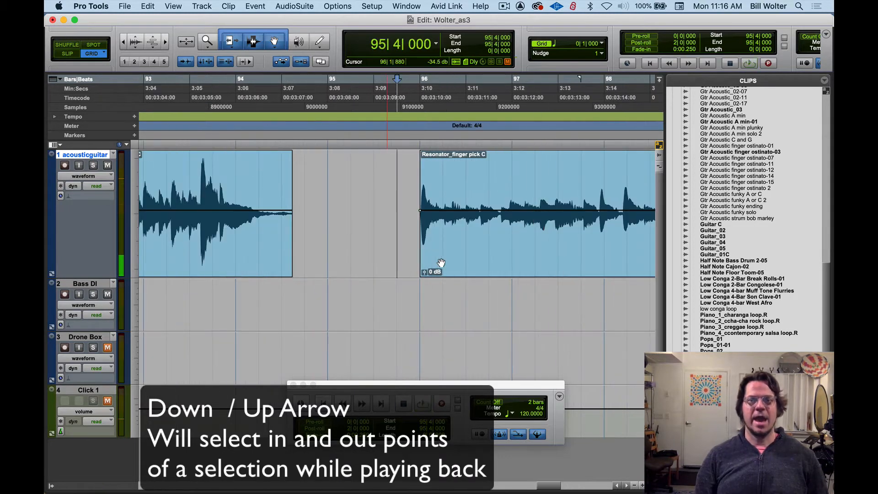
key(space)
key(space)
key(space)
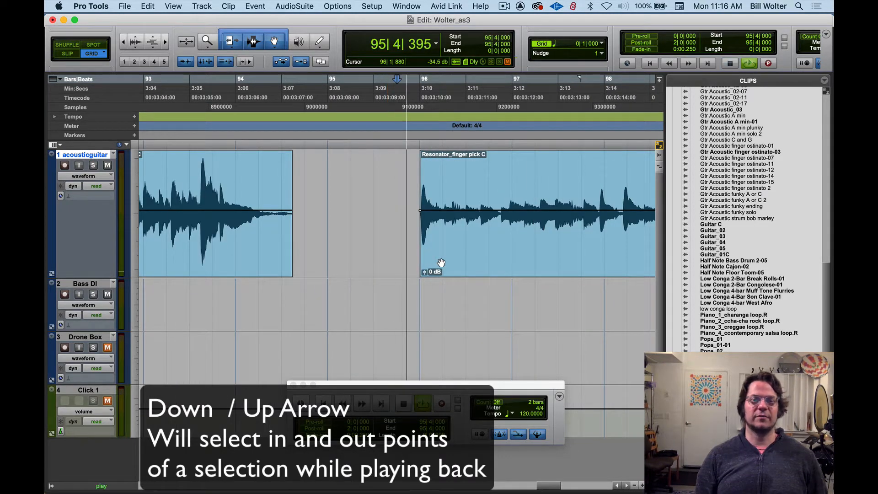
key(space)
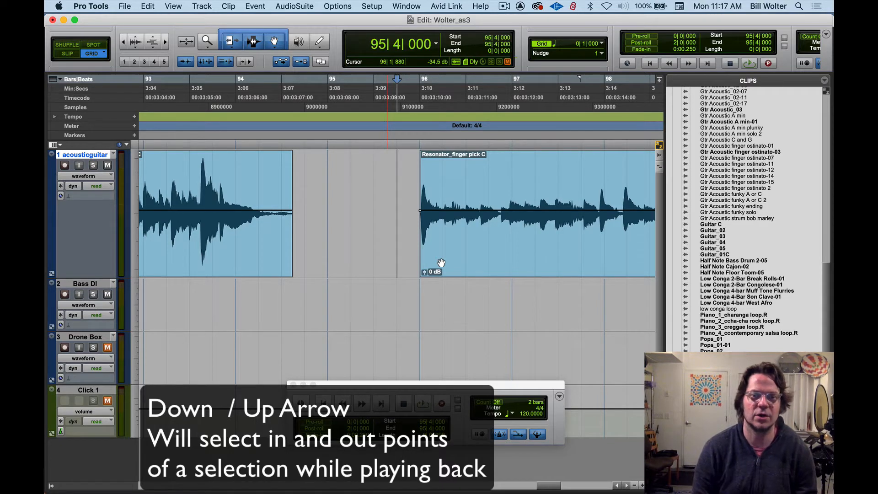
Mark in and out points during playback of the Resonator_finger pick C clip, from about 97|2|350 to 98|3|447, and audition the selection.
key(space)
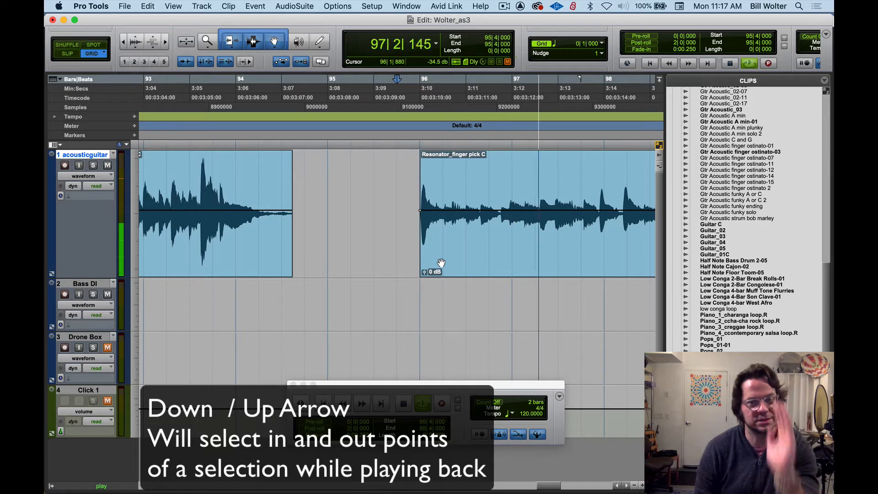
key(Down)
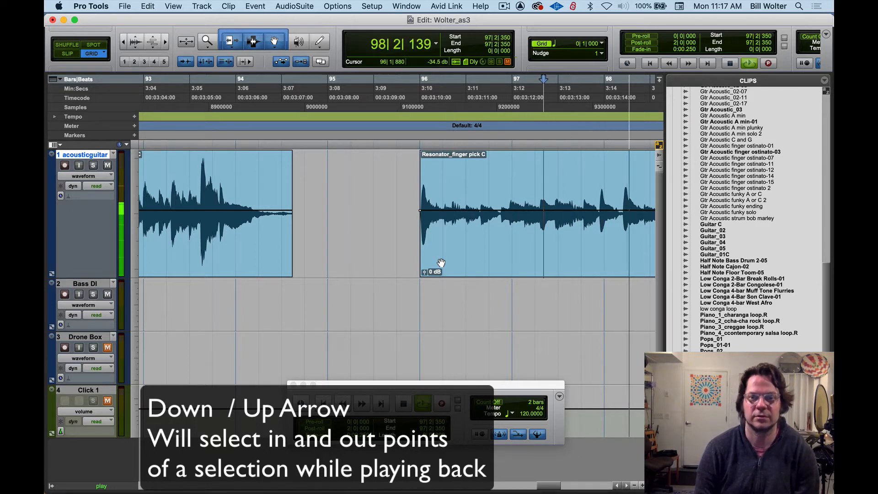
key(Up)
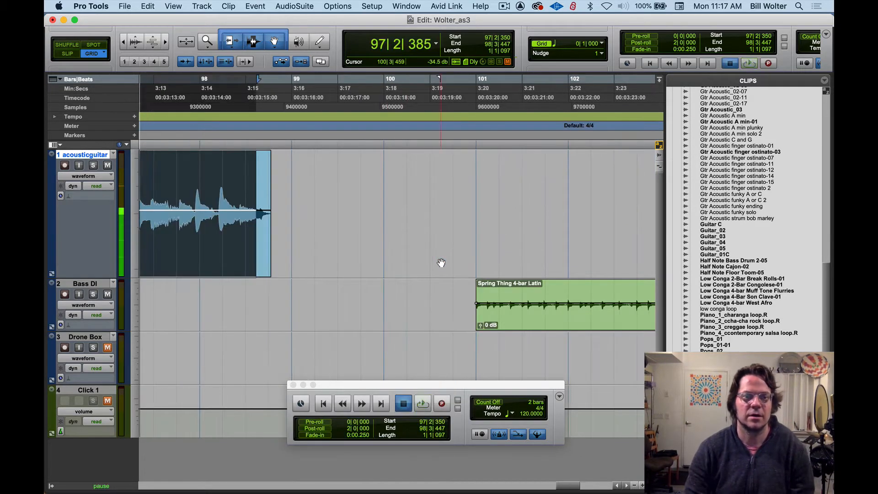
scroll(462, 281, left, 6)
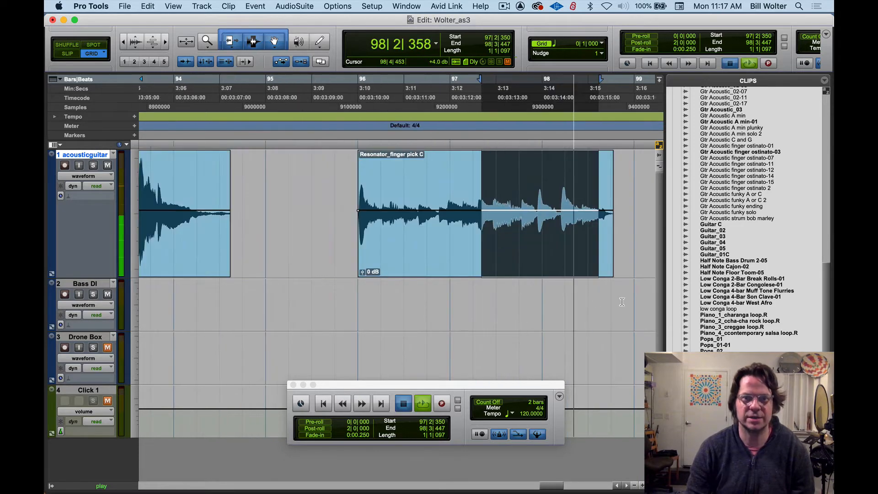
key(space)
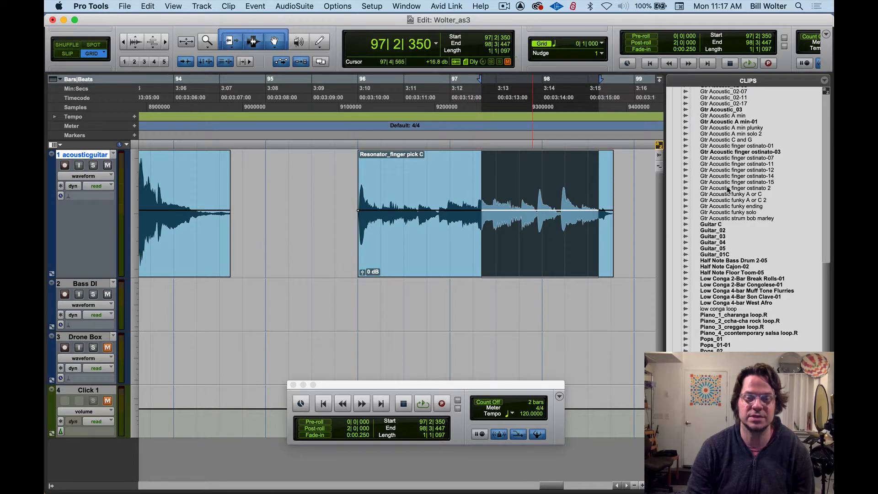
Place the insertion point at 95|3|000 before the Resonator_finger pick C clip and switch the edit mode to Slip.
drag(479, 176, 490, 182)
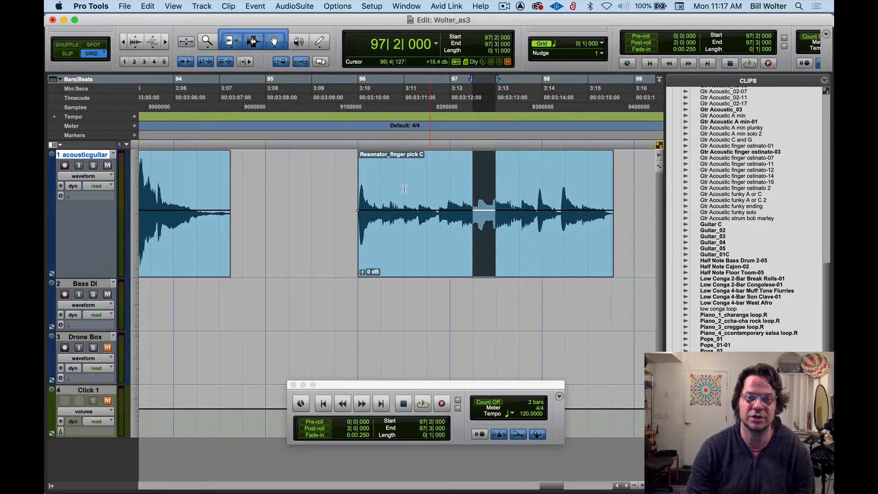
click(313, 165)
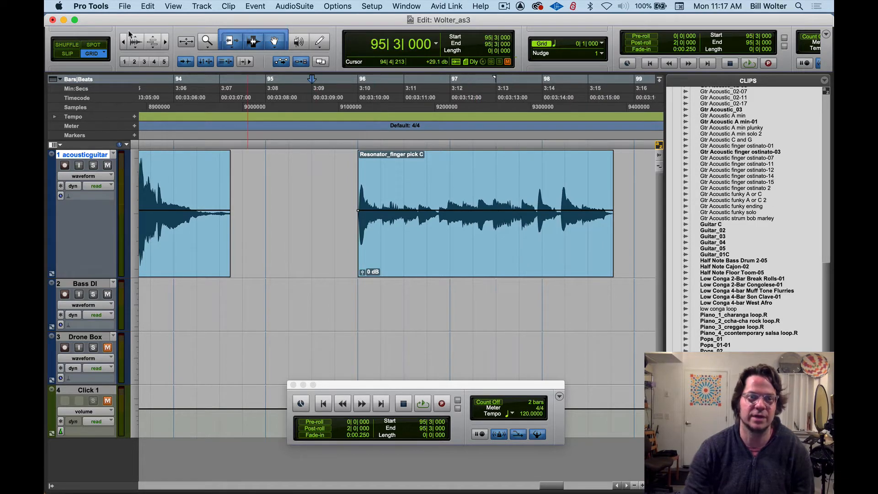
click(68, 54)
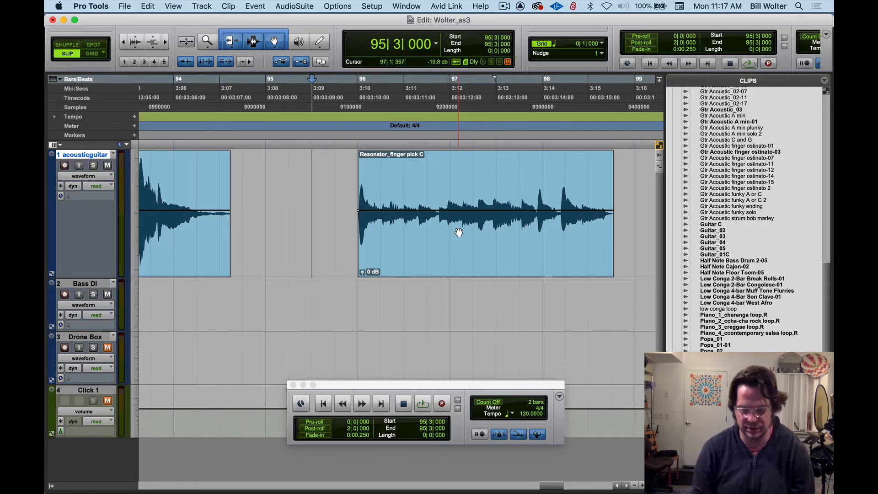
Play the Resonator_finger pick C clip and mark a selection on the fly from about 97|2|223 to 98|3|451, ending playback.
key(space)
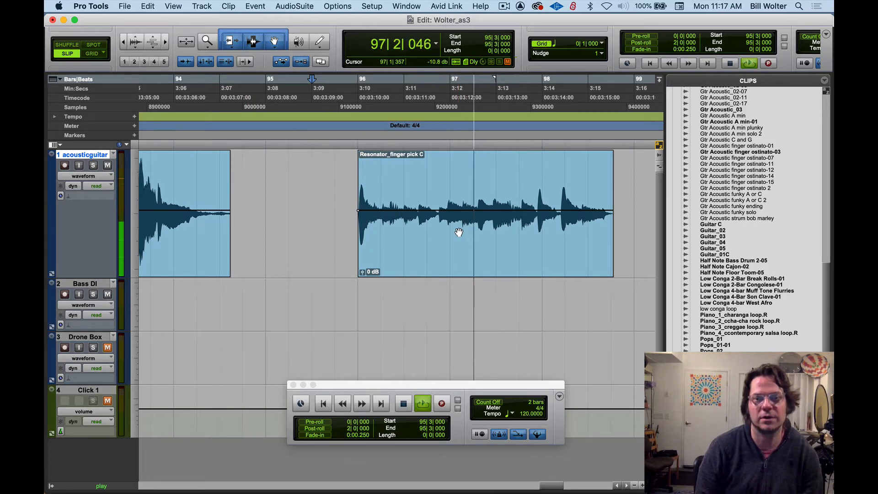
key(Down)
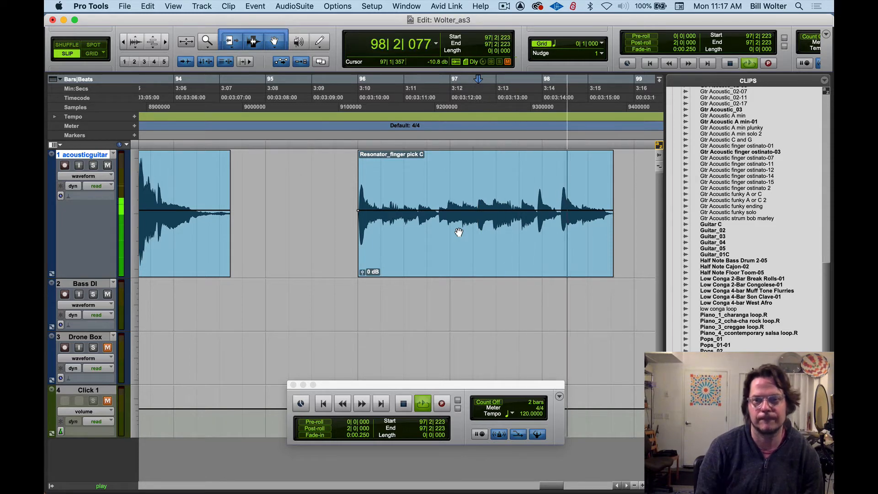
key(Up)
key(space)
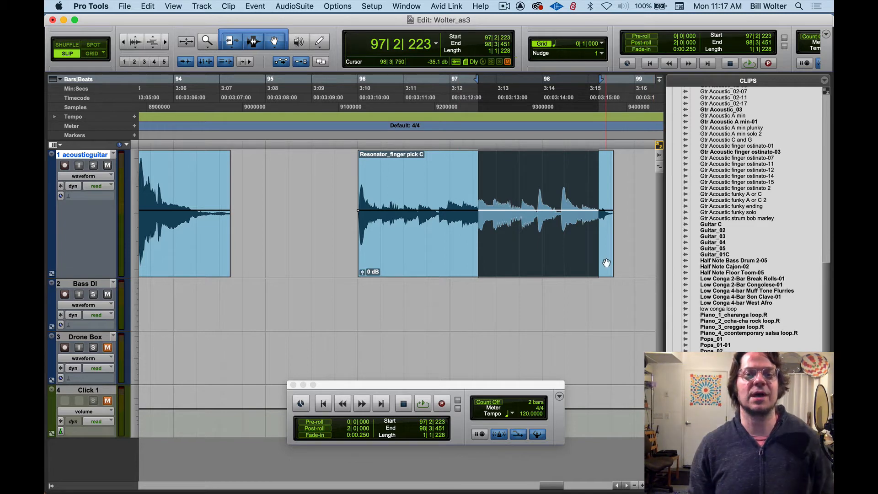
Zoom in closely on the selection's start and move that boundary earlier to about 97|2|213, keeping the end point.
key(t)
key(t)
key(t)
key(t)
key(t)
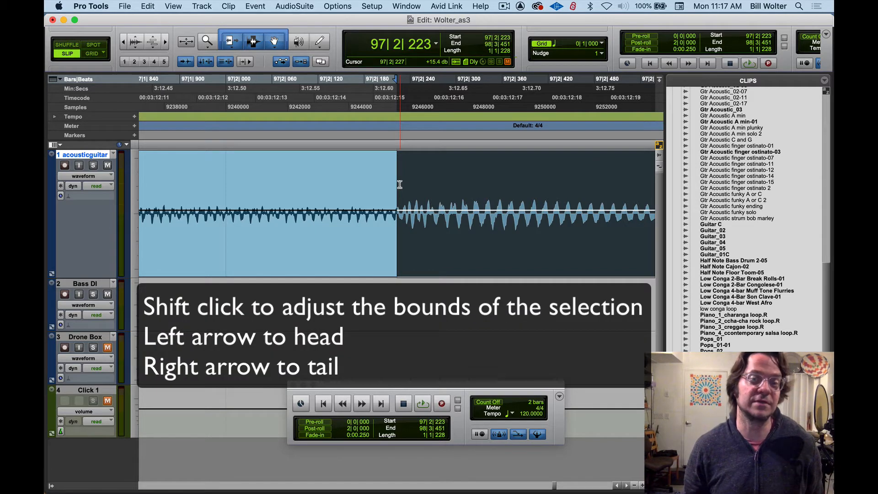
drag(399, 184, 374, 231)
key(t)
key(t)
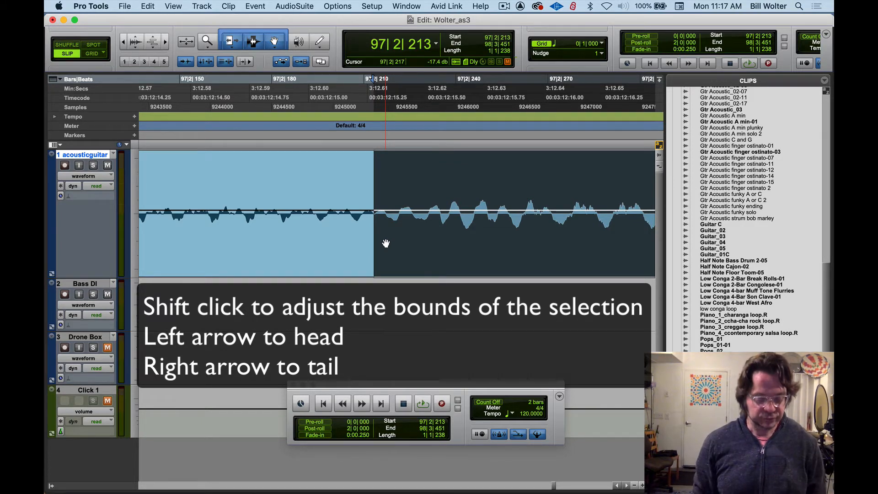
Examine the waveform around the selection's start boundary at wider and closer zoom levels.
key(r)
key(r)
key(r)
key(r)
key(r)
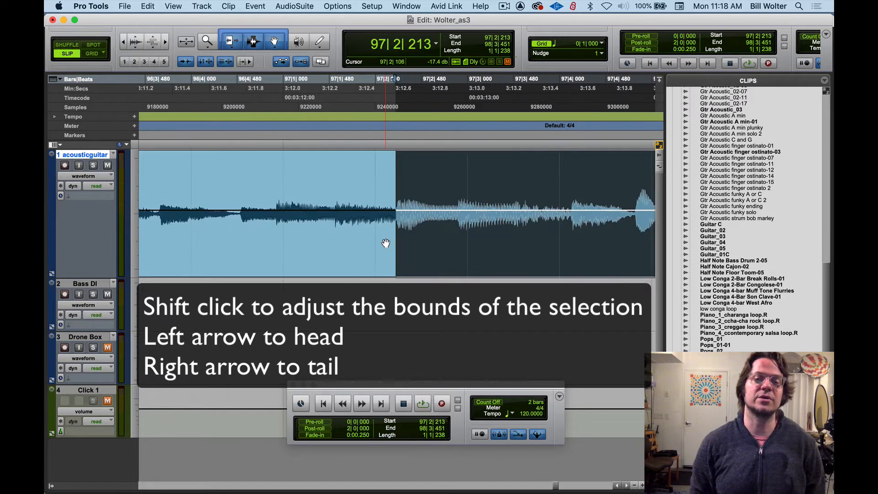
key(t)
key(t)
key(t)
key(t)
key(t)
key(r)
key(r)
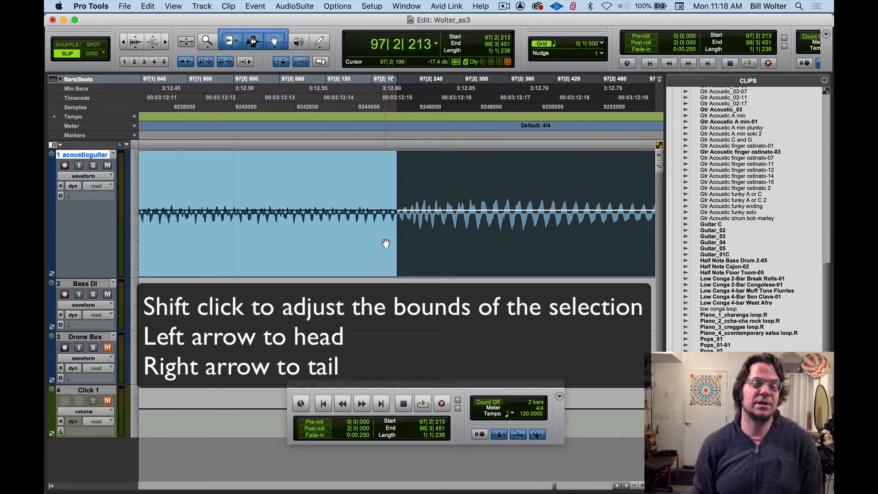
Jump the view between the selection's head and tail, and zoom out at the tail until the whole selection fits.
key(Left)
key(Right)
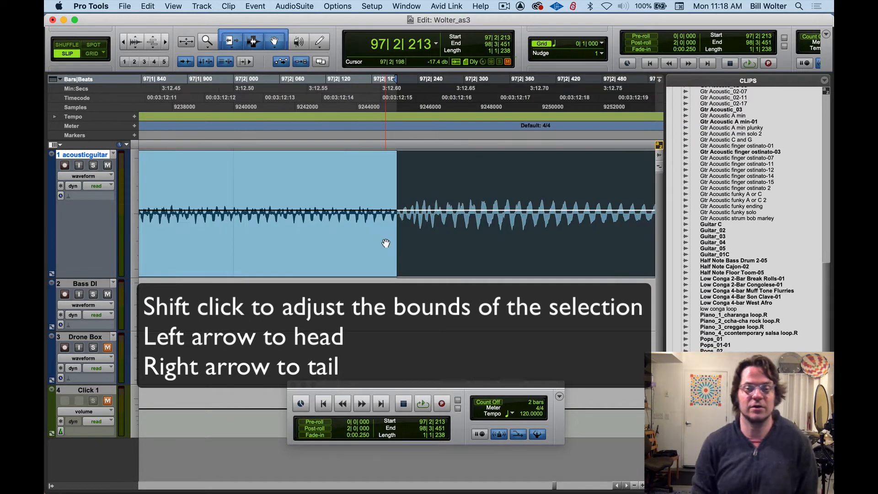
key(Right)
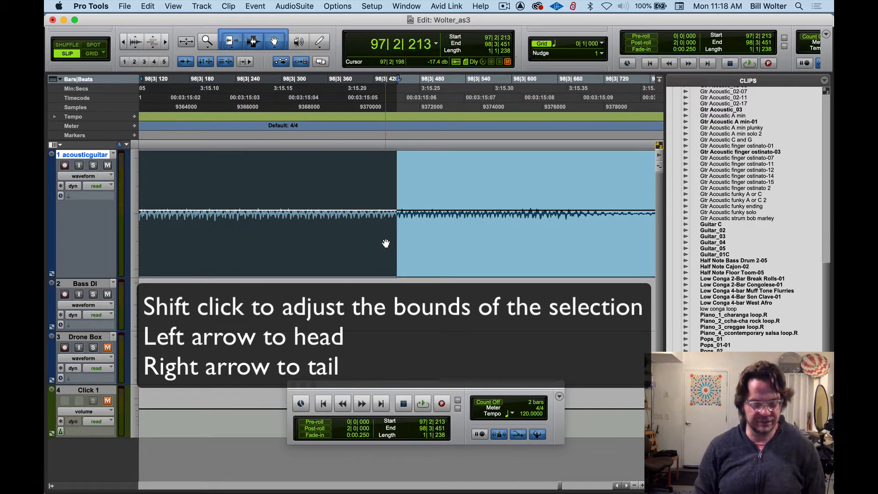
key(r)
key(r)
key(r)
key(r)
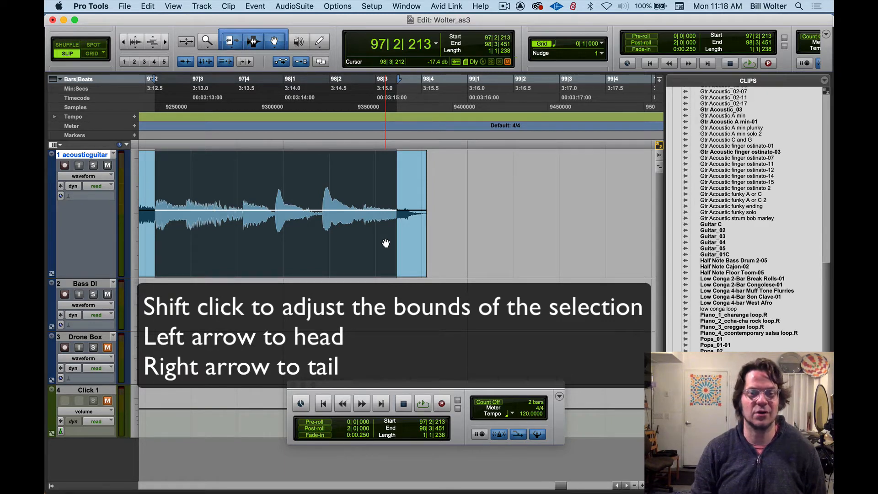
Audition the selection, extend its end to about 98|3|624 while keeping the start, and play it again.
key(space)
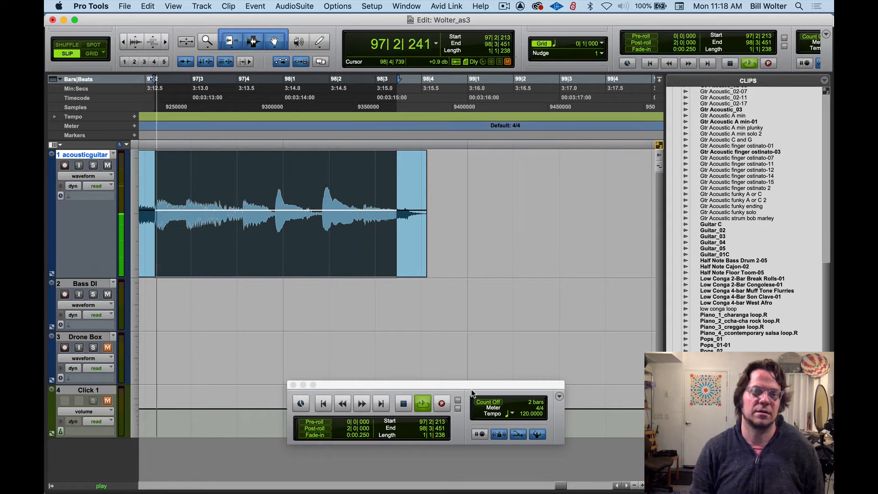
key(space)
shift+click(400, 191)
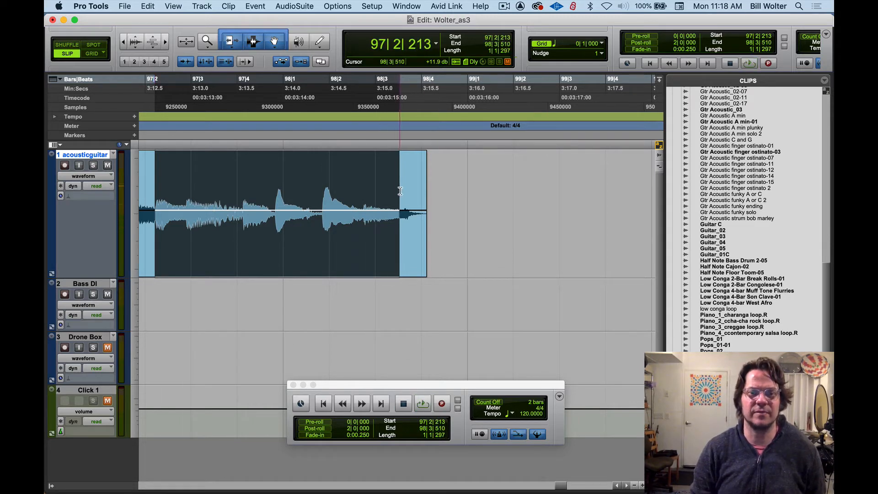
drag(400, 191, 405, 192)
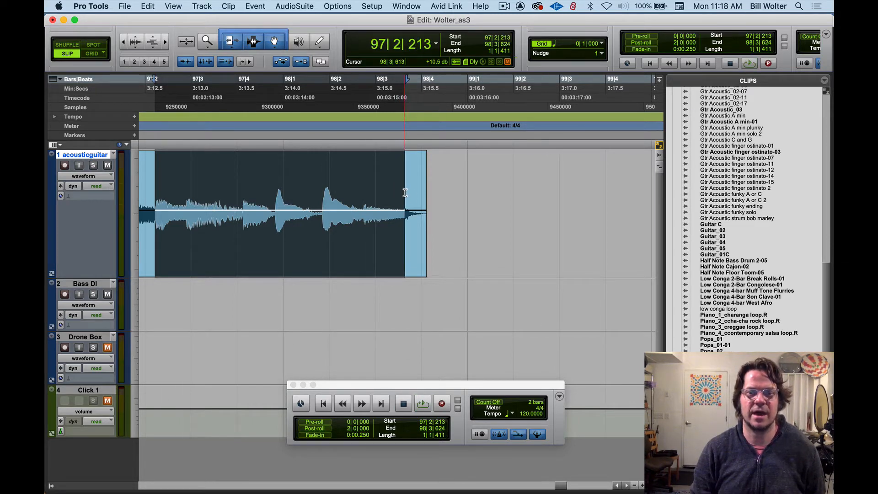
key(space)
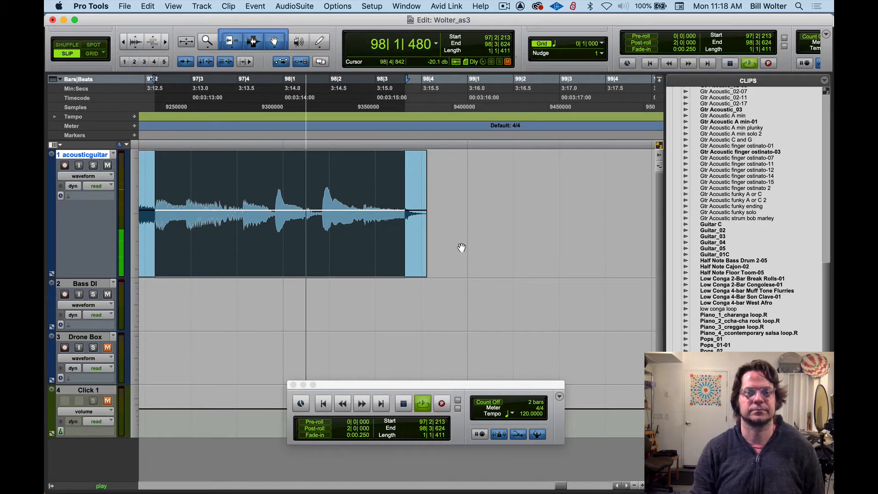
Shorten the selection's end to about 98|3|430 while keeping the start, and play the selection through.
key(space)
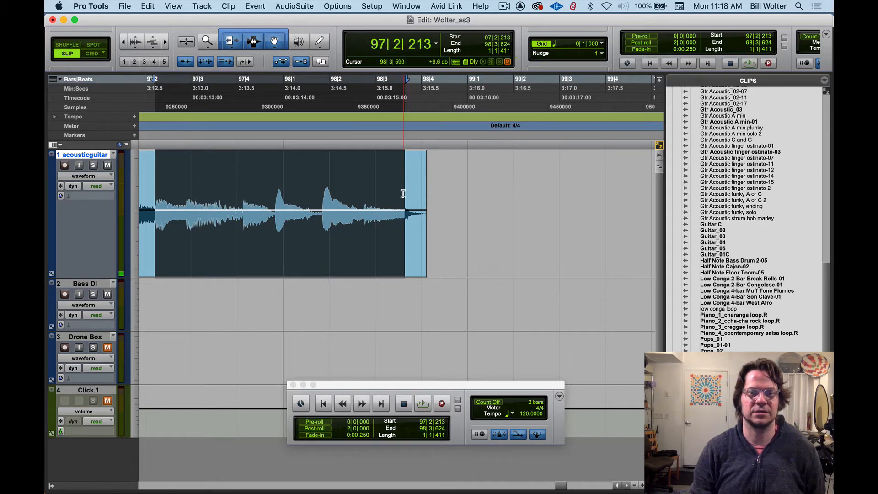
drag(403, 193, 395, 192)
key(space)
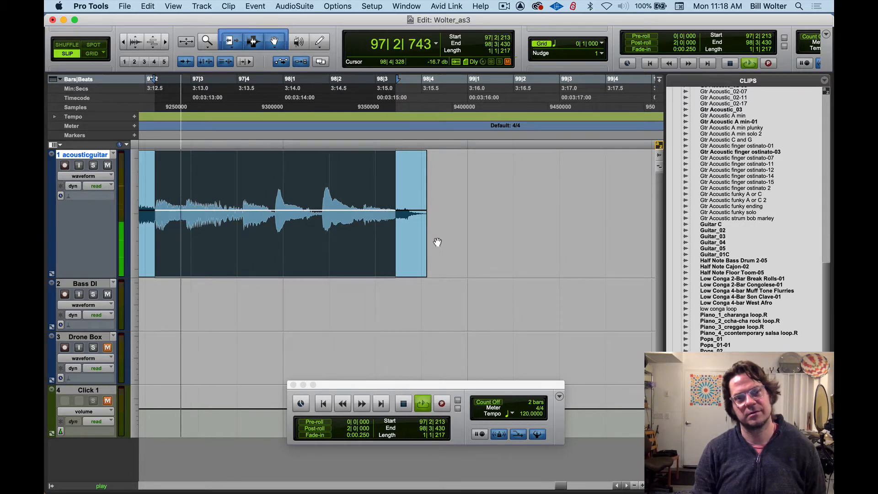
key(space)
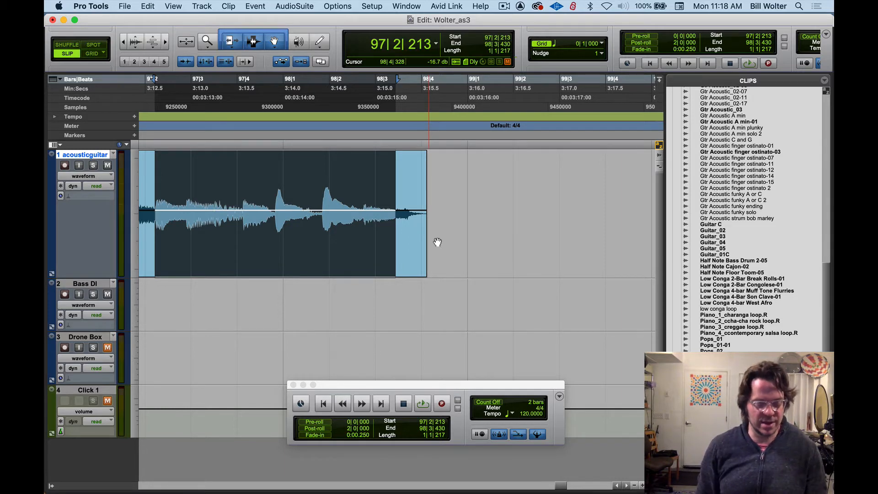
Zoom in closely on the selection's start and make the acousticguitar track taller.
key(t)
key(t)
key(t)
key(t)
key(t)
key(t)
key(t)
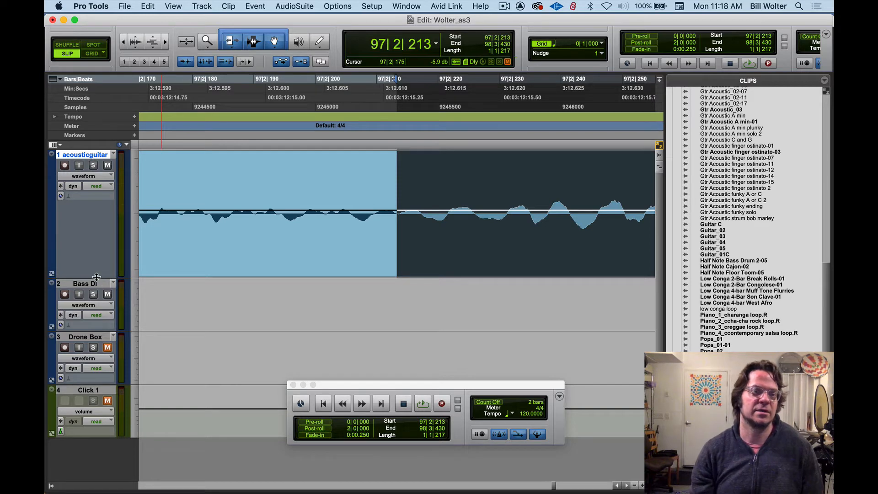
drag(97, 277, 83, 348)
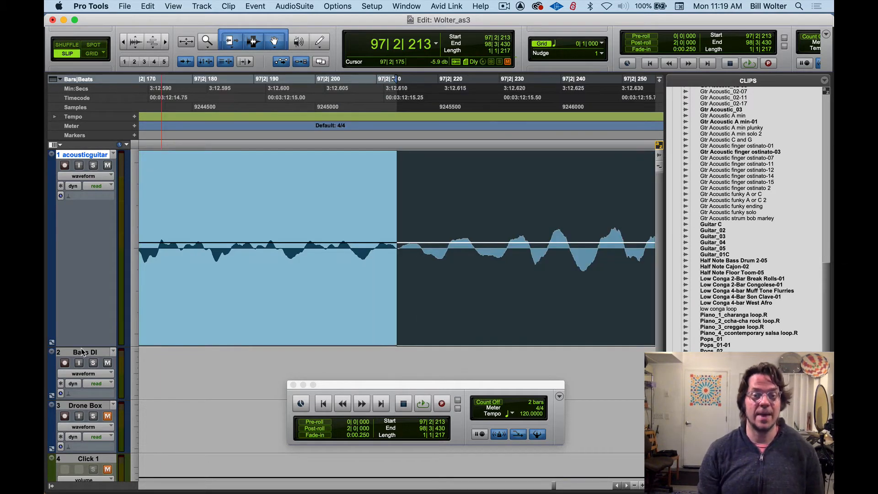
drag(390, 199, 398, 218)
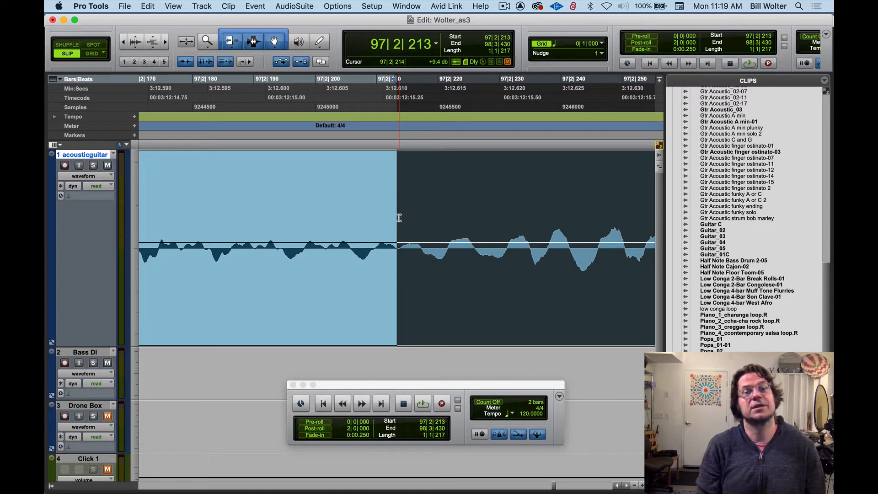
Zoom out to the whole Resonator_finger pick C clip and replace the selection with an edit cursor at about 98|3|773.
key(r)
key(r)
key(r)
key(r)
key(r)
key(r)
key(r)
key(r)
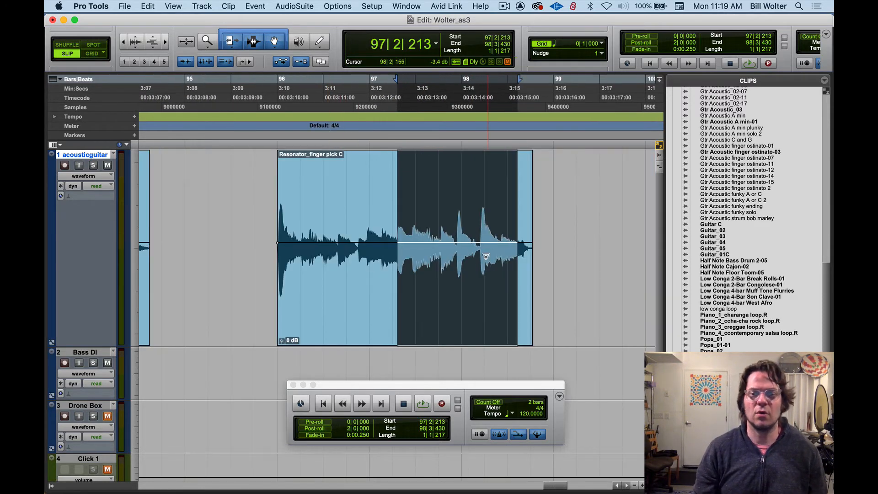
click(525, 192)
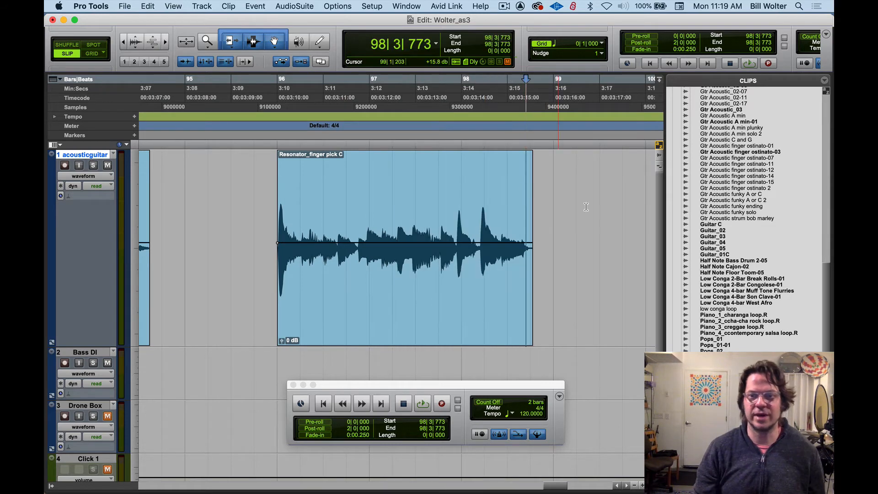
Place the edit cursor in the low conga loop clip at about 91|1|567 and zoom in on its hits.
scroll(322, 257, left, 10)
scroll(375, 256, right, 1)
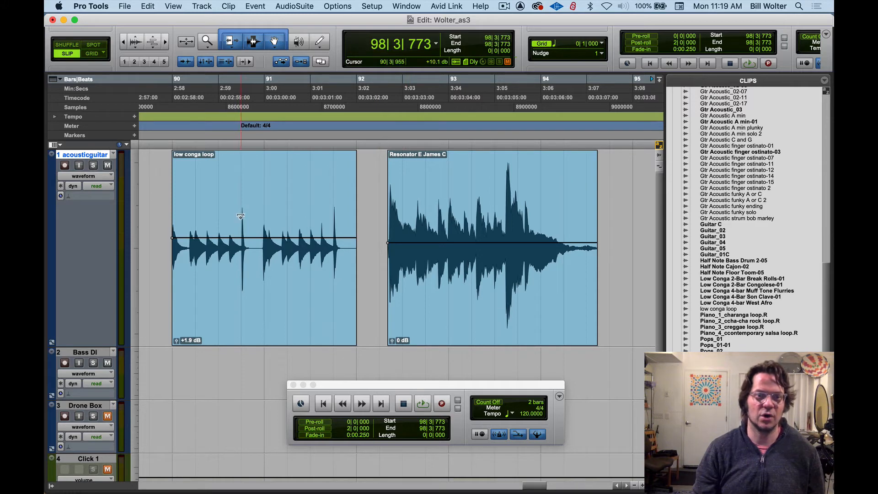
click(278, 206)
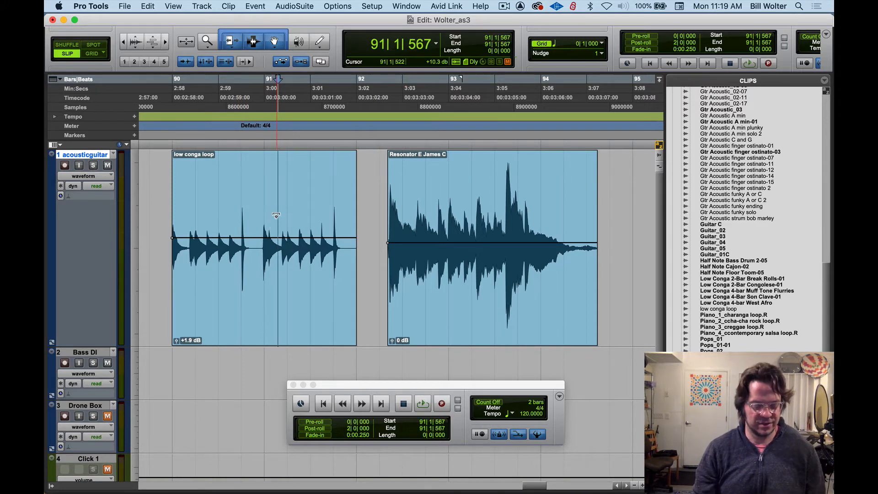
key(t)
key(t)
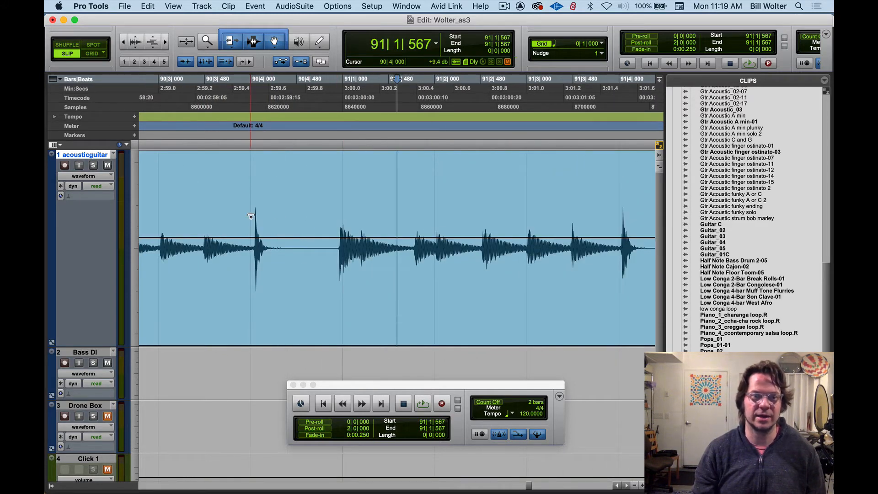
Select and audition two single conga hits, from about 90|4|029 to 90|4|338 and from about 91|2|482 to 91|3|003.
drag(253, 191, 283, 208)
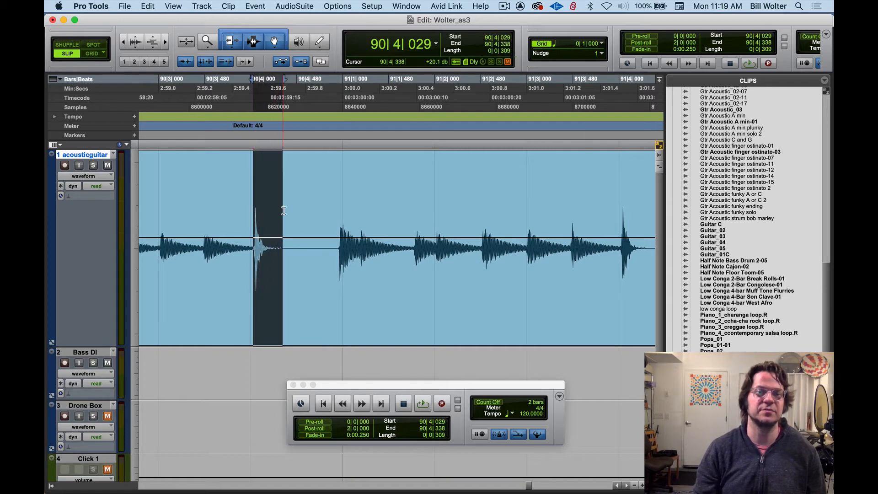
key(space)
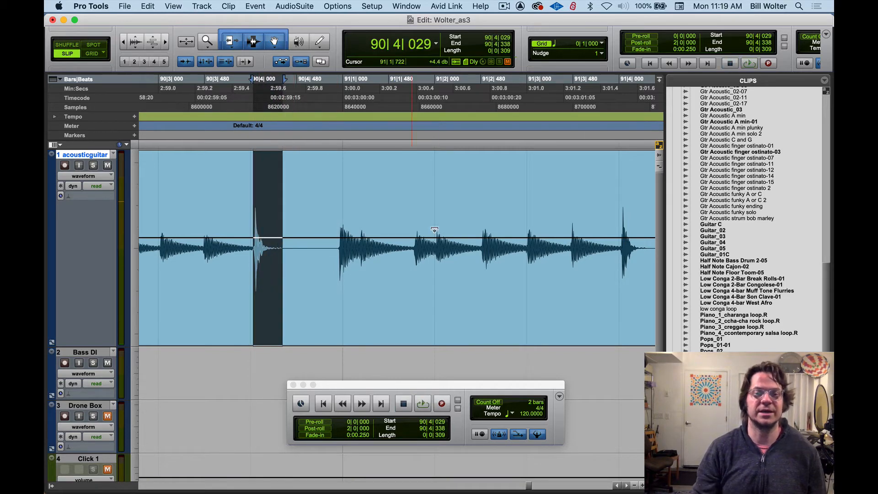
drag(481, 201, 527, 231)
key(space)
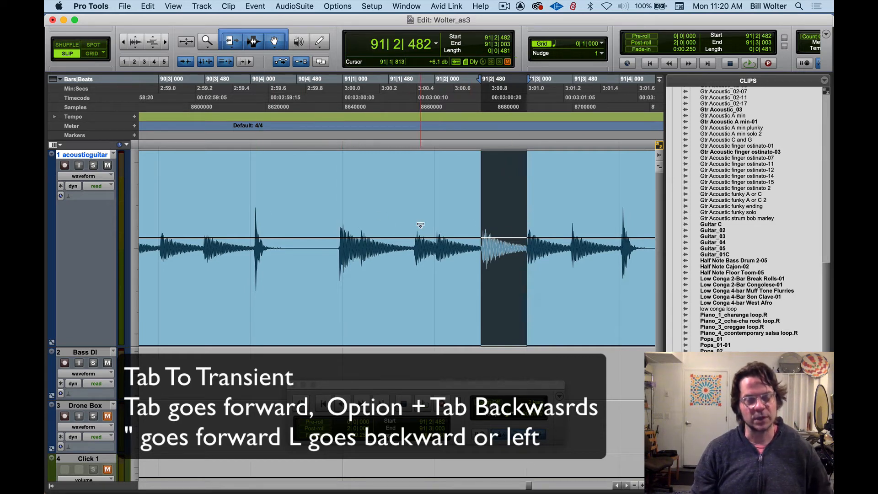
Place the edit cursor by eye at about 90|4|881 and 91|1|196, and step it by transients to 91|1|745.
click(335, 204)
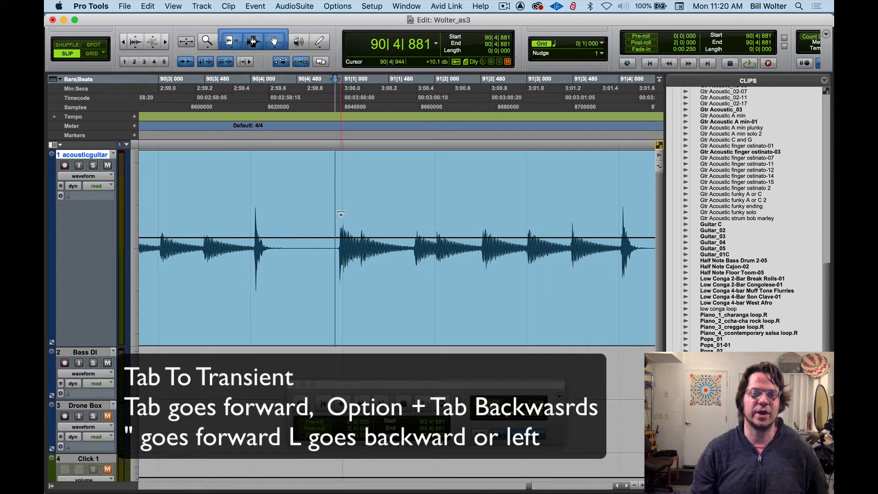
click(361, 193)
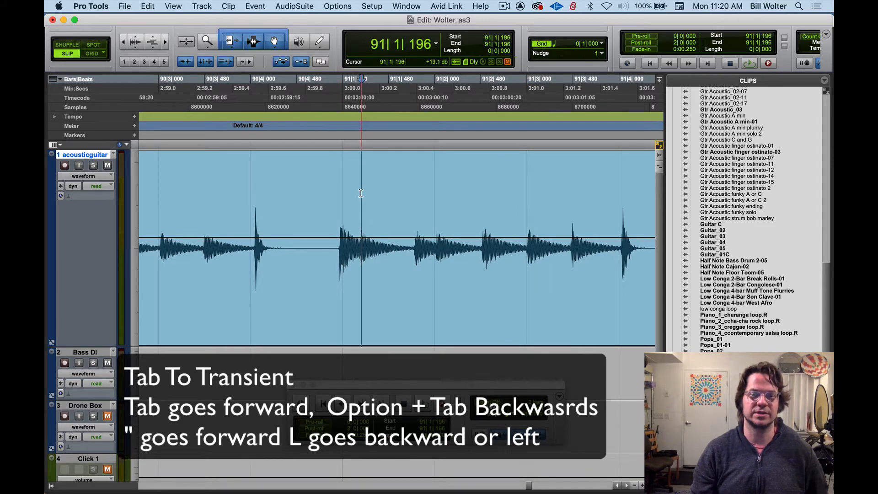
key(alt+Tab)
key(Tab)
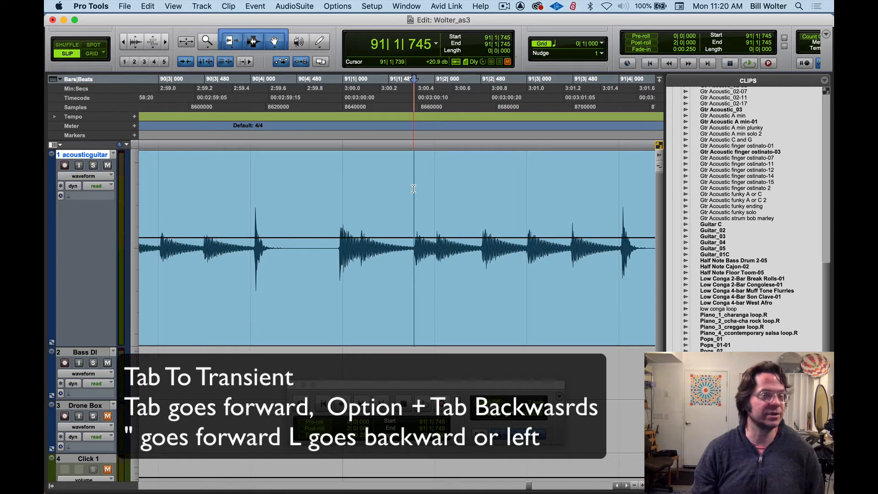
Place the edit cursor at about 90|1|519 in the low conga loop clip and switch Tab to Transients off and on again.
key(r)
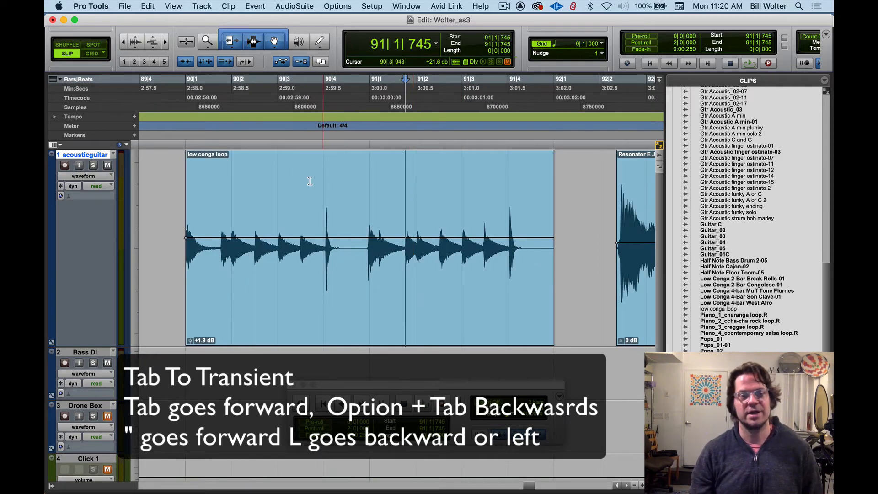
click(210, 176)
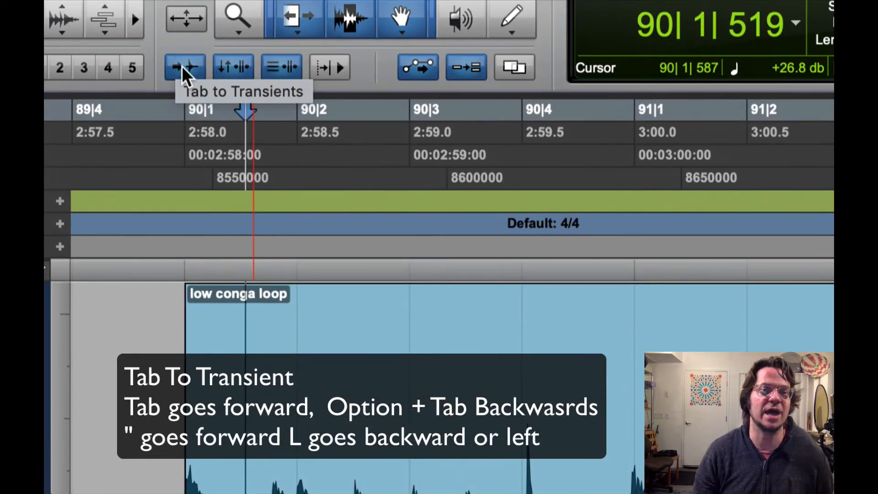
click(189, 70)
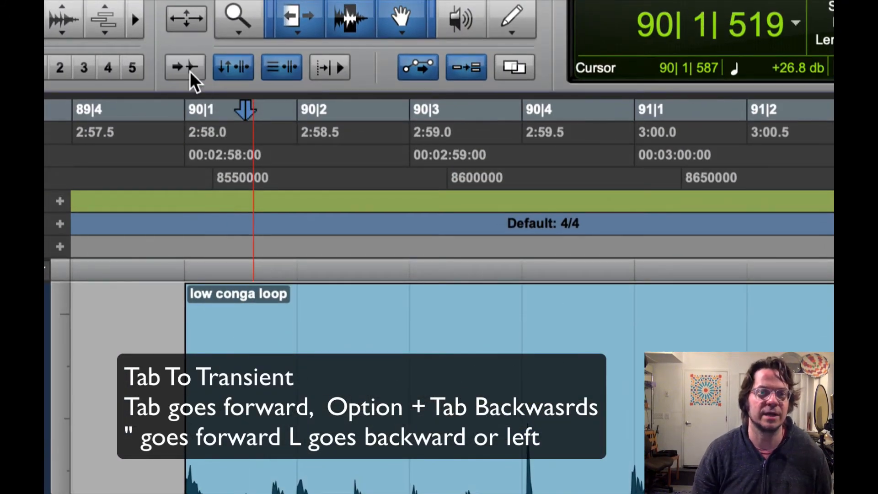
click(188, 69)
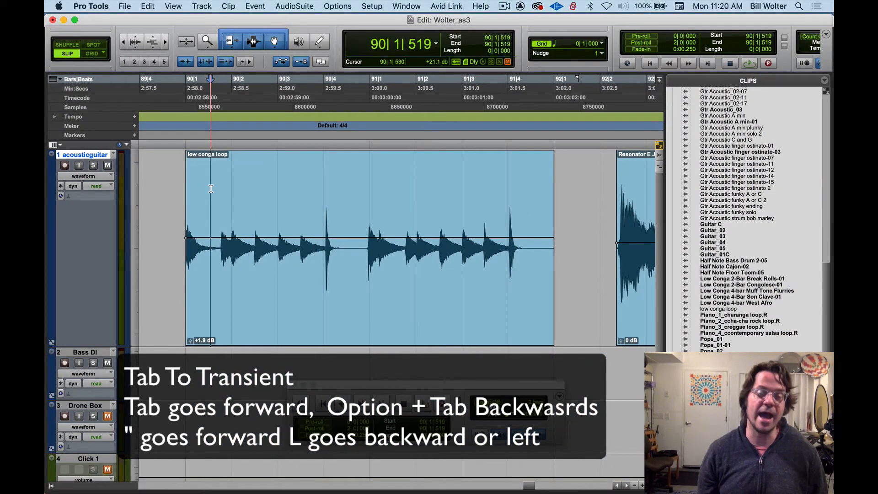
Step the edit cursor forward through the conga loop's transients to 91|2|017, with one backward step on the way.
key(Tab)
key(Tab)
key(Tab)
key(Tab)
key(Tab)
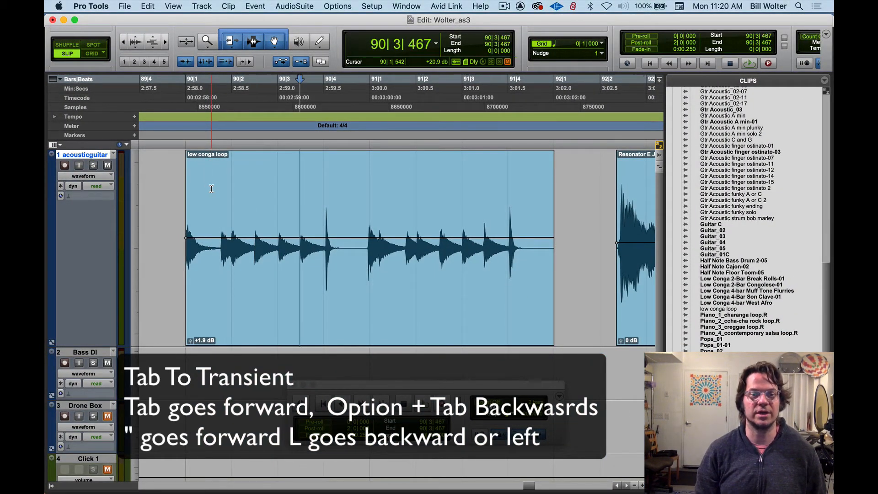
key(Tab)
key(alt+Tab)
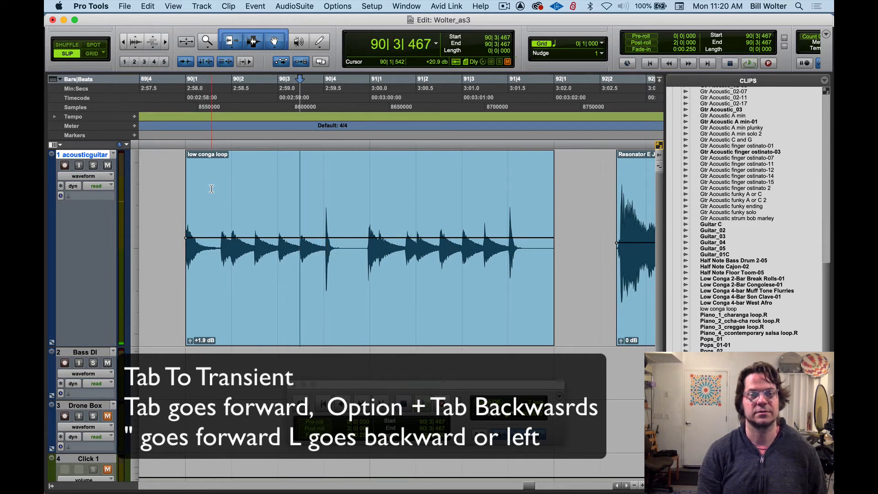
key(Tab)
key(Tab)
key(Tab)
key(Tab)
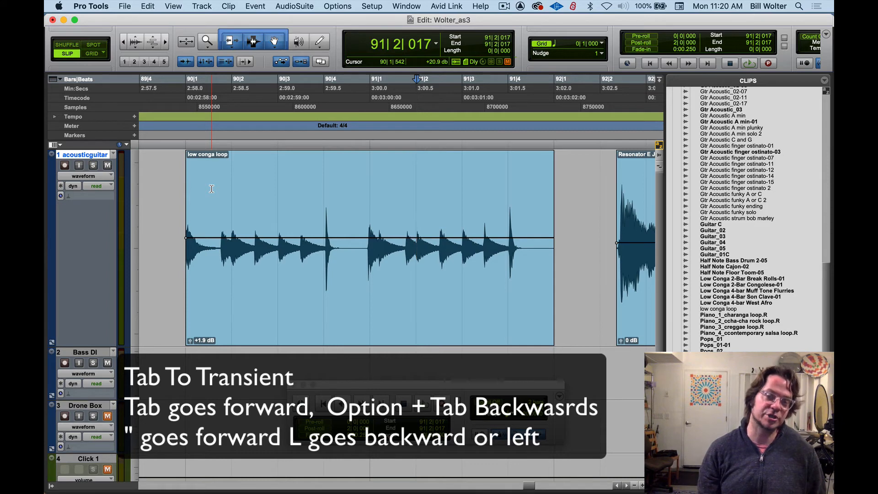
Step the edit cursor backward through the conga loop's transients to 90|2|483.
key(alt+Tab)
key(alt+Tab)
key(alt+Tab)
key(alt+Tab)
key(alt+Tab)
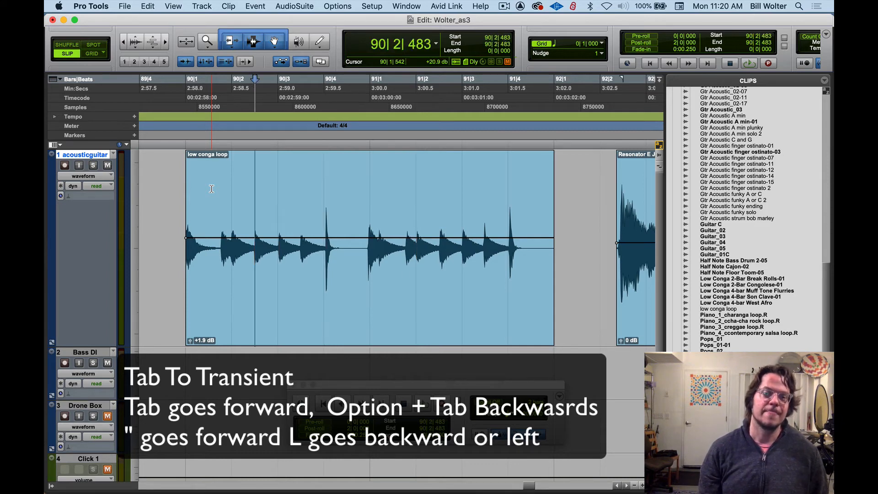
Step the edit cursor forward through the transients to the conga loop's last hit at 91|4|026.
key(Tab)
key(Tab)
key(Tab)
key(Tab)
key(Tab)
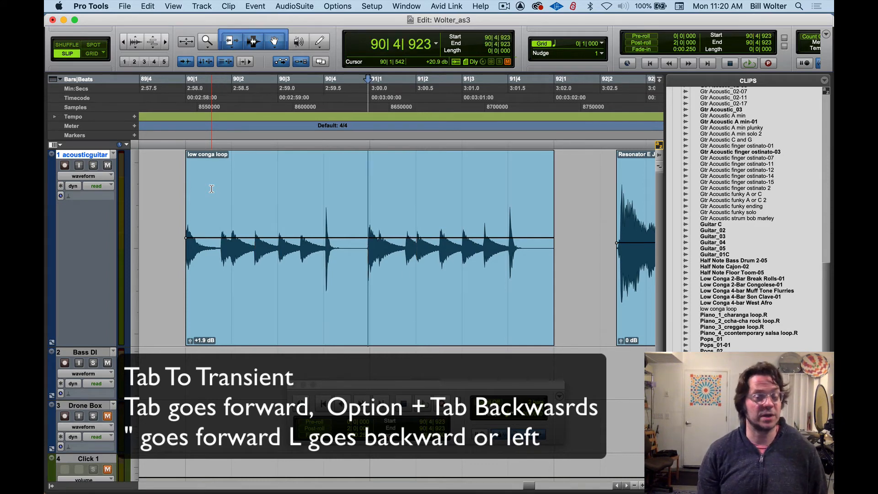
key(Tab)
key(Tab)
key(Tab)
key(Tab)
key(Tab)
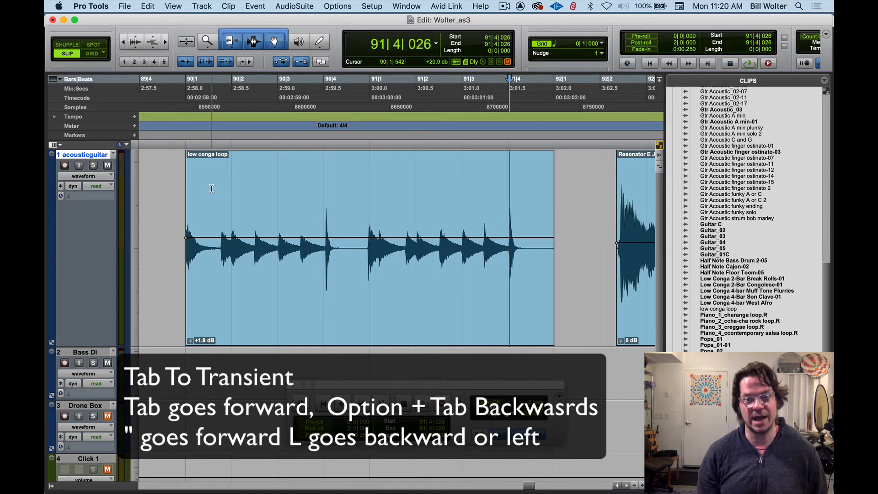
Step the edit cursor backward through the transients to the low conga loop clip's start at 90|1|000.
key(alt+Tab)
key(alt+Tab)
key(alt+Tab)
key(alt+Tab)
key(alt+Tab)
key(alt+Tab)
key(alt+Tab)
key(alt+Tab)
key(alt+Tab)
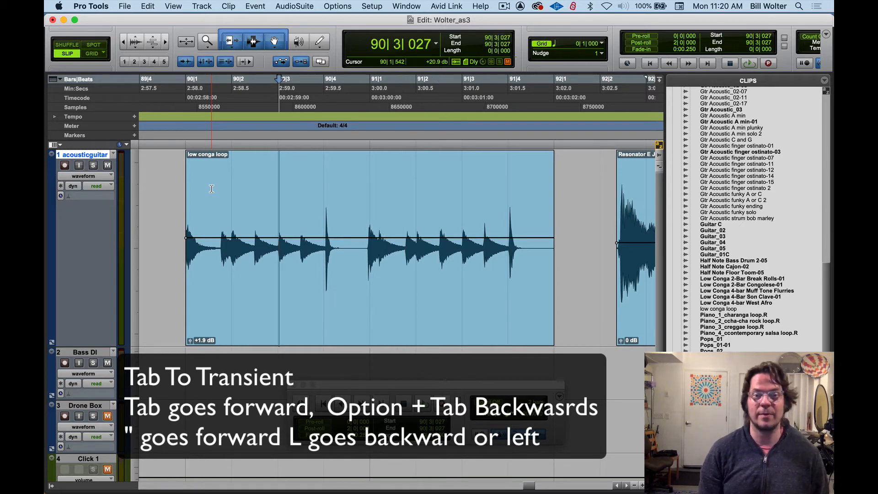
key(alt+Tab)
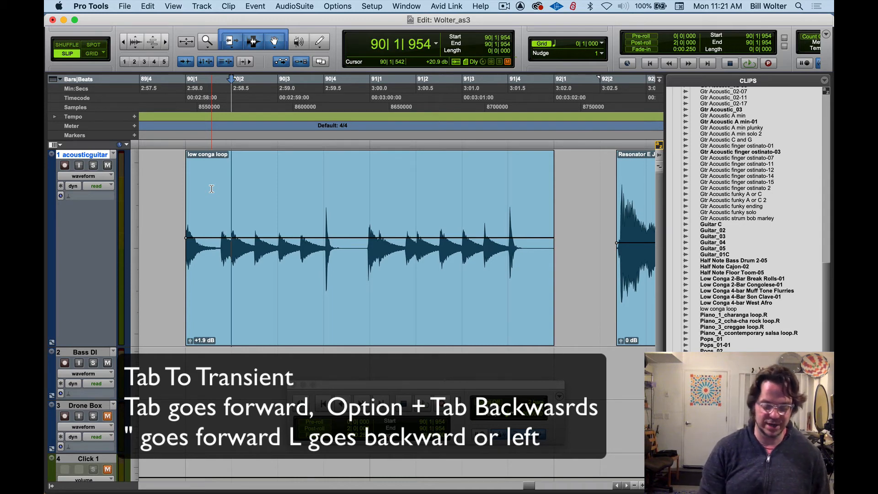
key(alt+Tab)
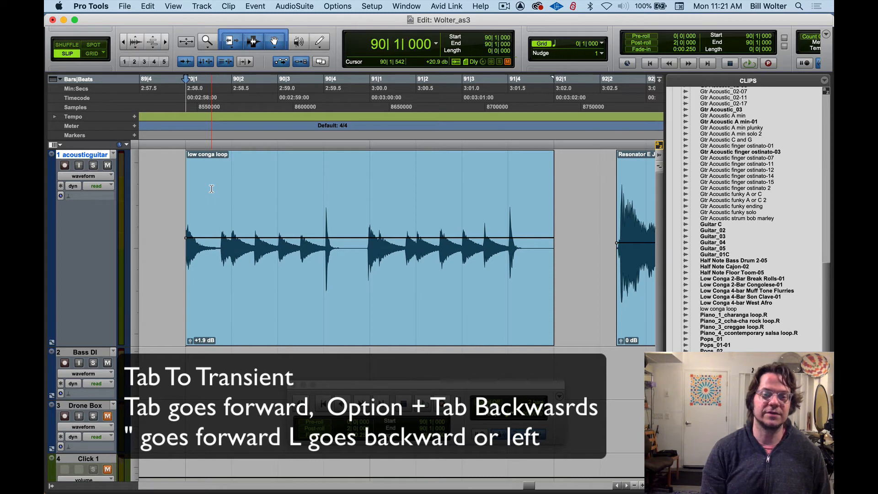
Step the edit cursor forward from the clip's start past several transients, and return by transients to 91|2|005.
key(Tab)
key(Tab)
key(Tab)
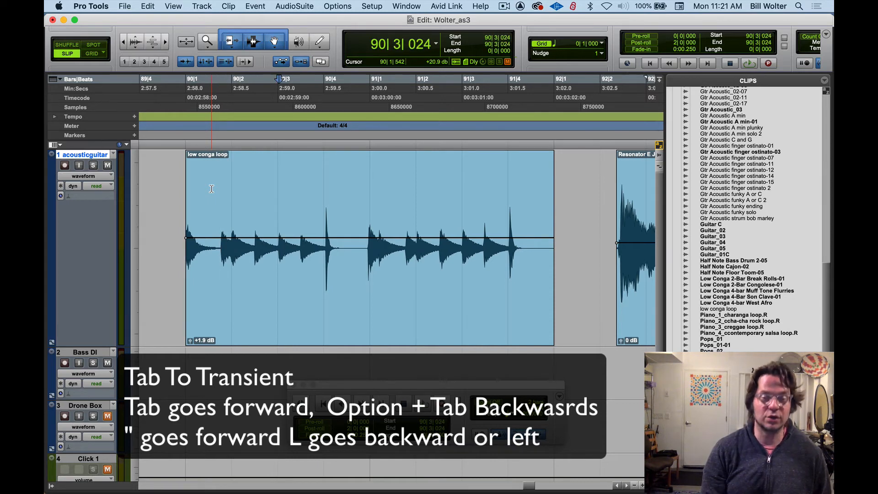
key(Tab)
key(Tab)
key(Tab)
key(Tab)
key(Tab)
key(Tab)
key(alt+Tab)
key(alt+Tab)
key(alt+Tab)
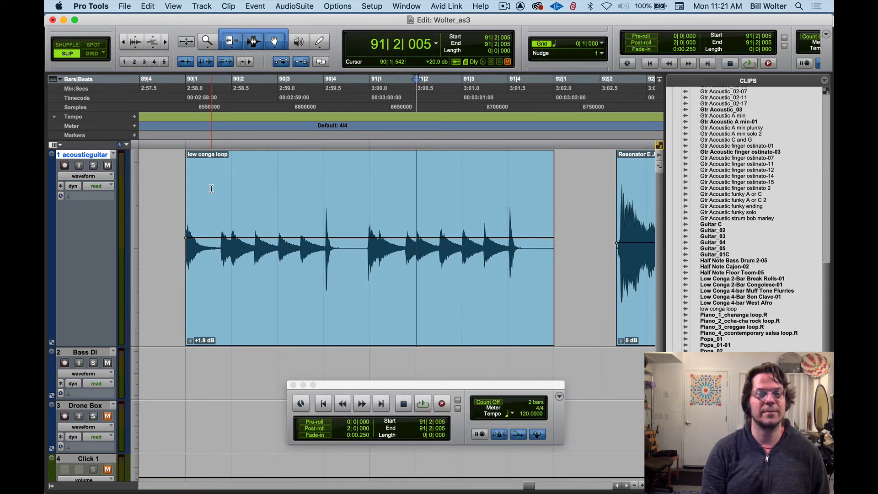
Step the edit cursor back and forth between the conga loop's transients, finishing on the hit at 90|3|027.
key(alt+Tab)
key(alt+Tab)
key(alt+Tab)
key(alt+Tab)
key(Tab)
key(alt+Tab)
key(alt+Tab)
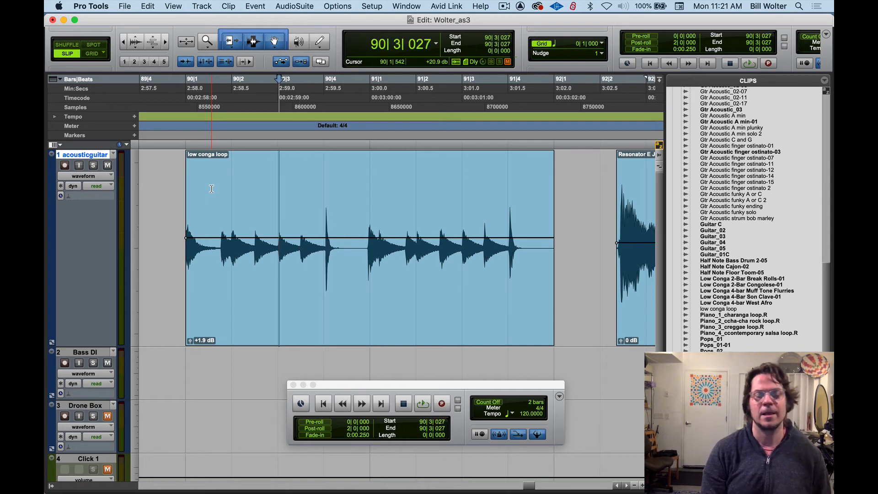
key(alt+Tab)
key(Tab)
key(Tab)
key(Tab)
key(Tab)
key(Tab)
key(alt+Tab)
key(alt+Tab)
key(alt+Tab)
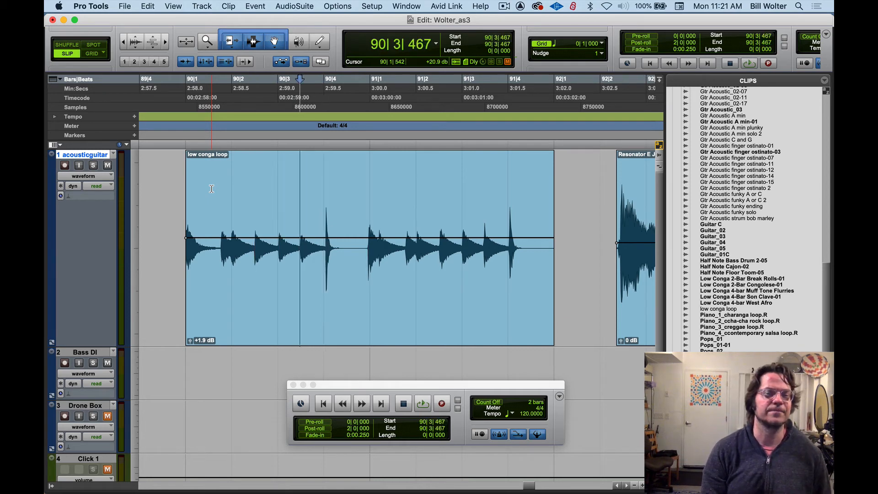
key(alt+Tab)
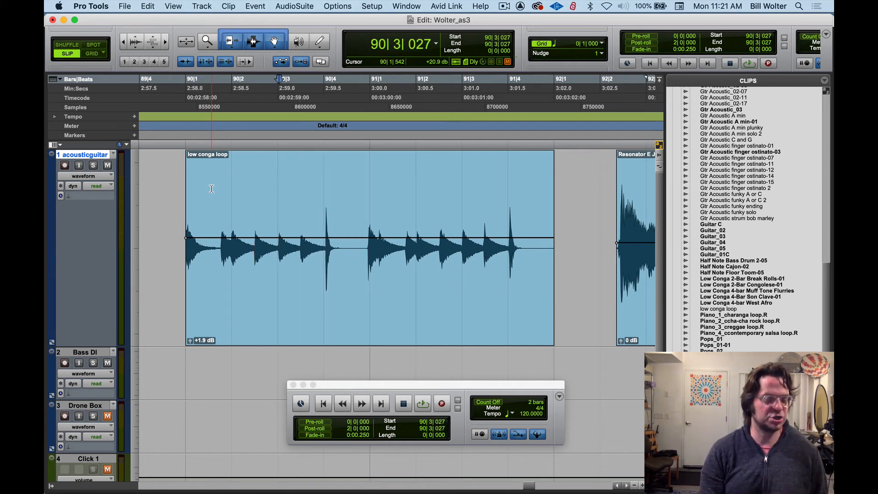
Select the conga hit from 90|3|027 to the next transient at 90|3|467, audition it, and collapse the selection to its start.
key(shift+Tab)
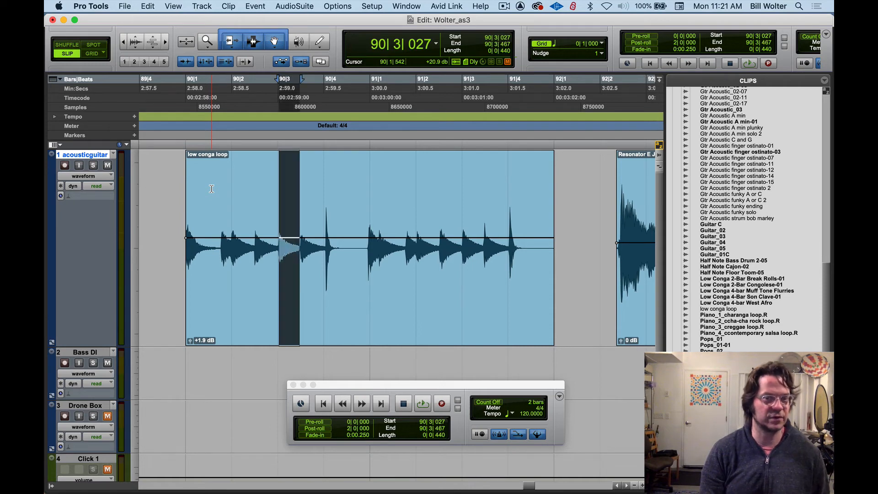
key(space)
key(space)
key(Down)
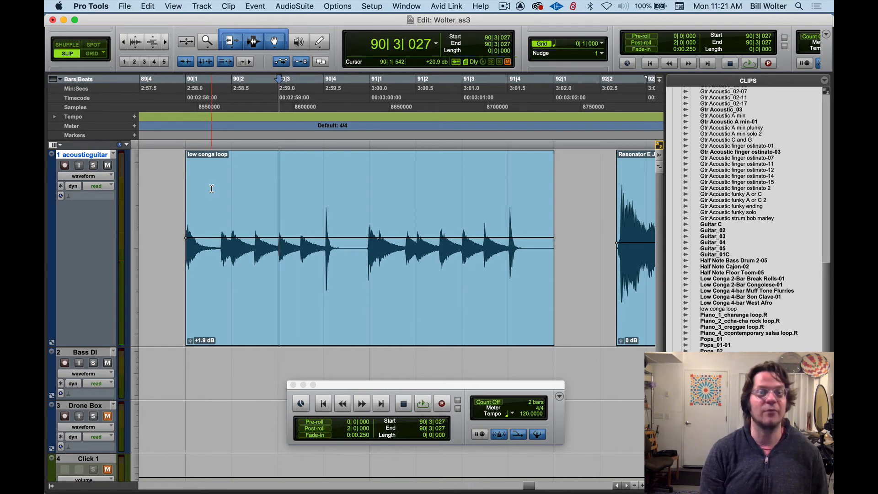
Move the edit cursor by transients to the hit at 90|4|042, extend the selection to the transient at 90|4|923, and audition it.
key(alt+Tab)
key(alt+Tab)
key(Tab)
key(Tab)
key(Tab)
key(Tab)
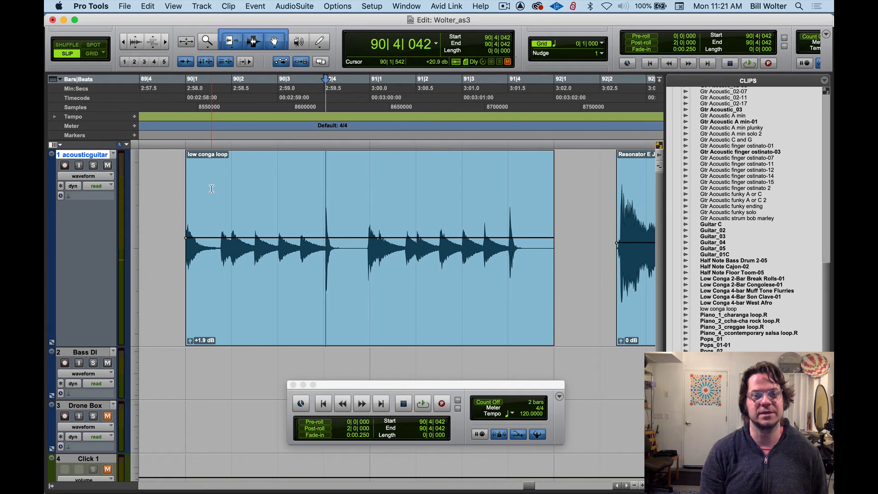
key(shift+Tab)
key(space)
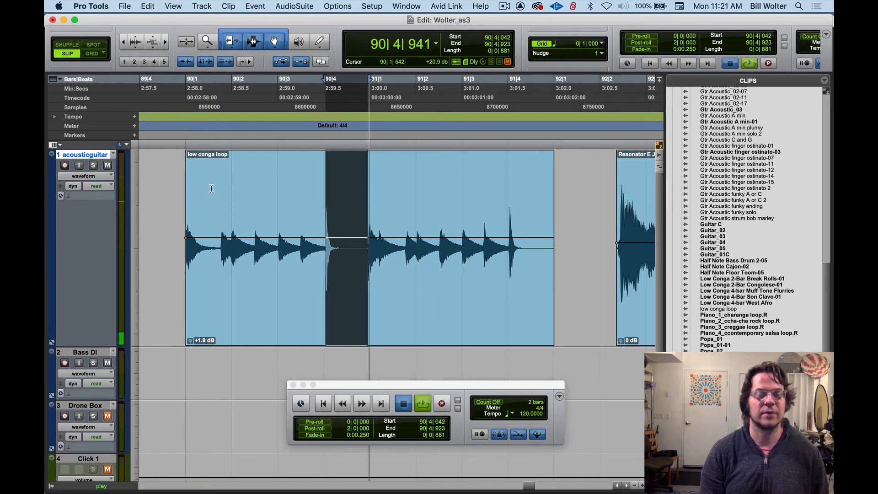
key(space)
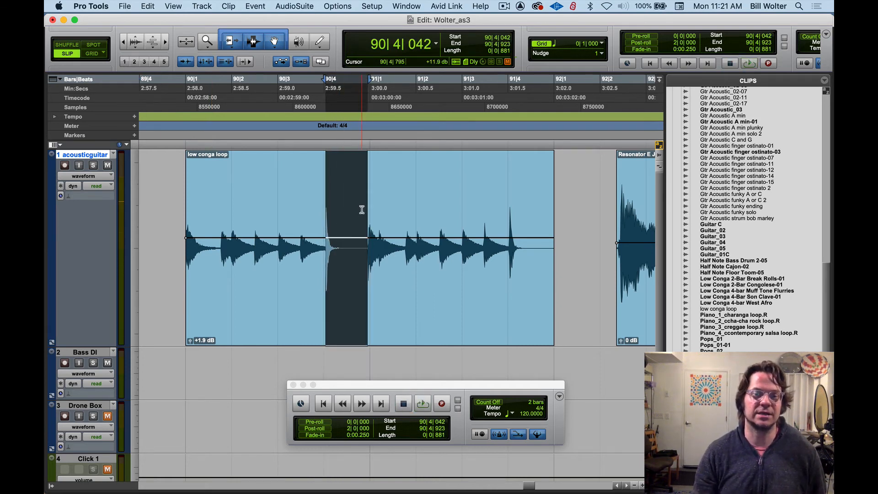
Shorten the selection's end to 90|4|349, just past the hit's decay, and audition the shorter selection.
shift+click(339, 211)
key(space)
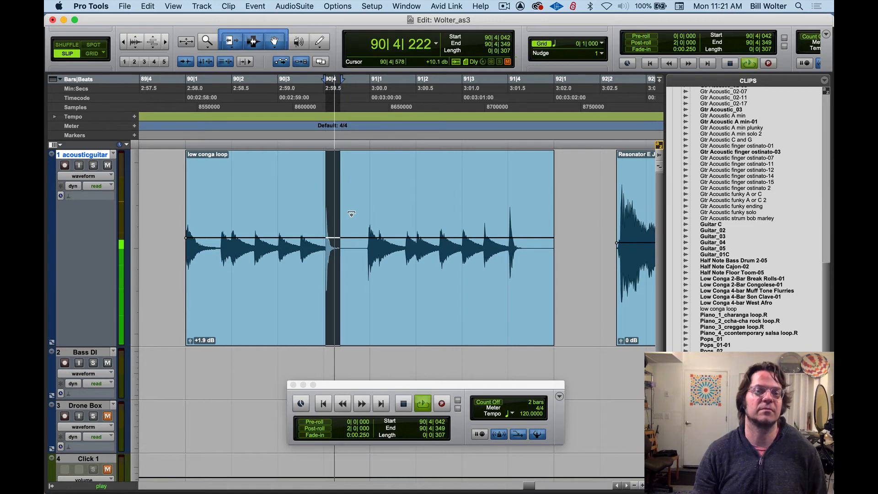
key(space)
Place the edit cursor near the conga clip's start at 90|1|587 and step forward through the transients to 91|2|017.
click(355, 192)
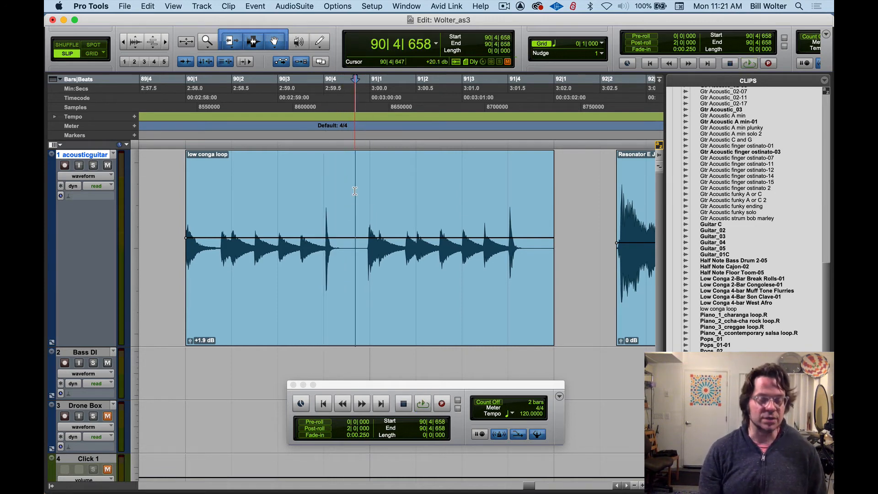
click(213, 193)
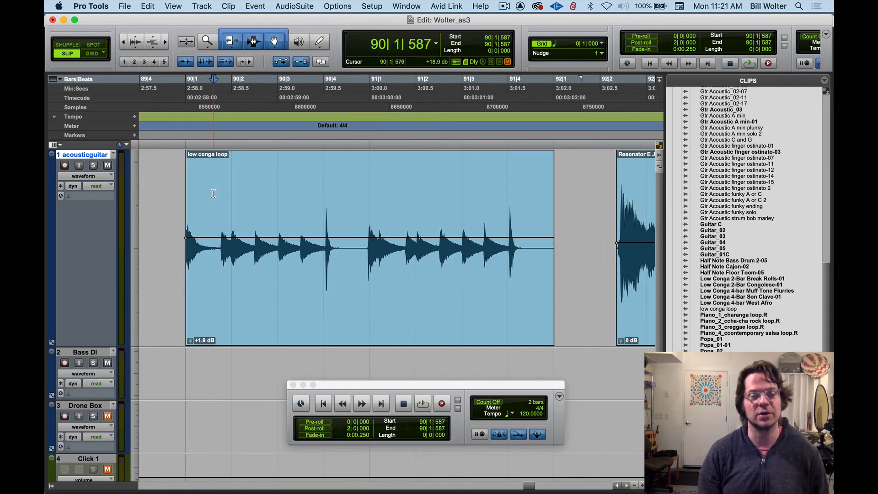
key(Tab)
key(Tab)
key(Tab)
key(Tab)
key(Tab)
key(Tab)
key(Tab)
key(Tab)
key(Tab)
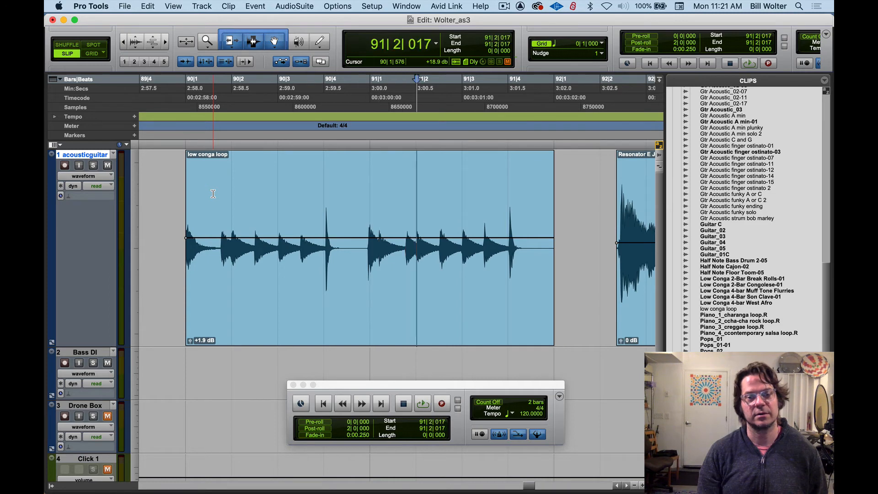
Step the edit cursor backward through the conga loop's transients to the hit at 90|1|954.
key(alt+Tab)
key(alt+Tab)
key(alt+Tab)
key(alt+Tab)
key(alt+Tab)
key(alt+Tab)
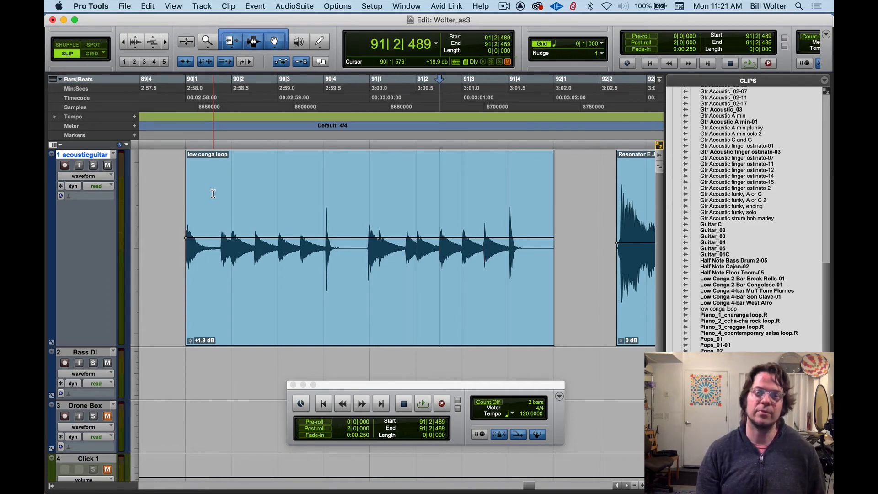
key(alt+Tab)
key(alt+Tab)
key(alt+Tab)
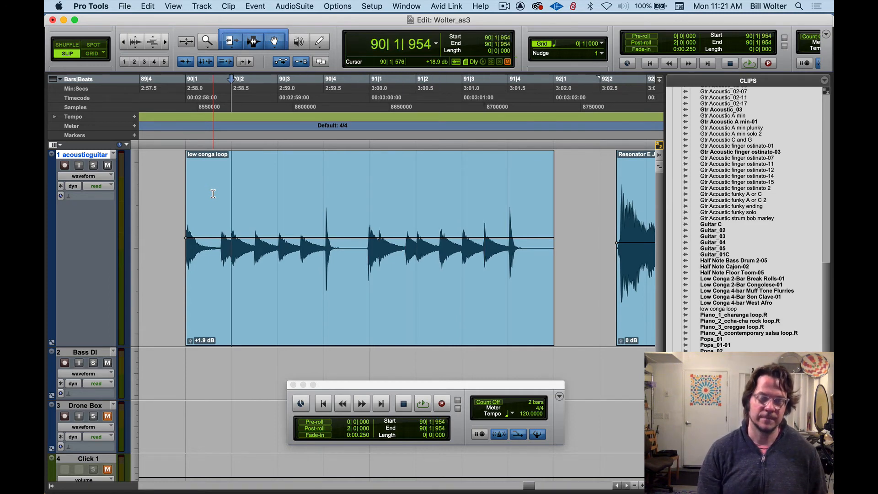
Step the edit cursor forward by transients past 90|3|024 to the clip's later hits, and return to 90|3|027.
key(Tab)
key(Tab)
key(Tab)
key(Tab)
key(Tab)
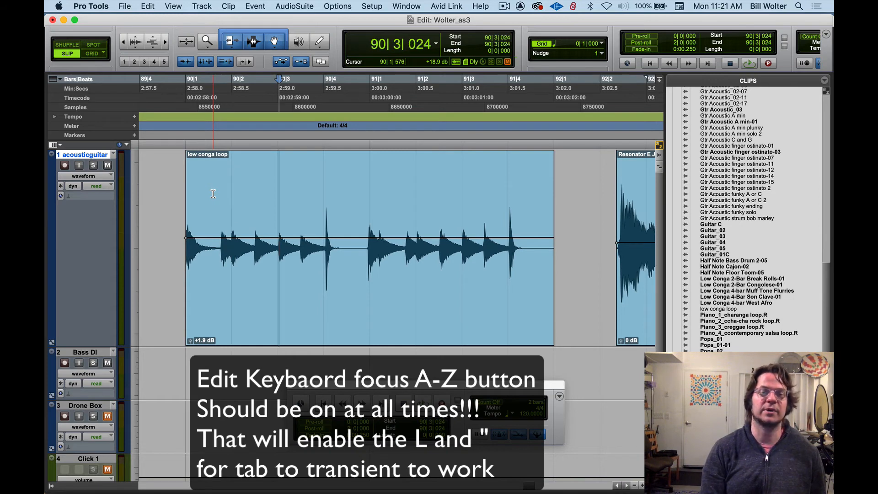
key(Tab)
key(alt+Tab)
key(alt+Tab)
key(alt+Tab)
key(alt+Tab)
key(alt+Tab)
key(alt+Tab)
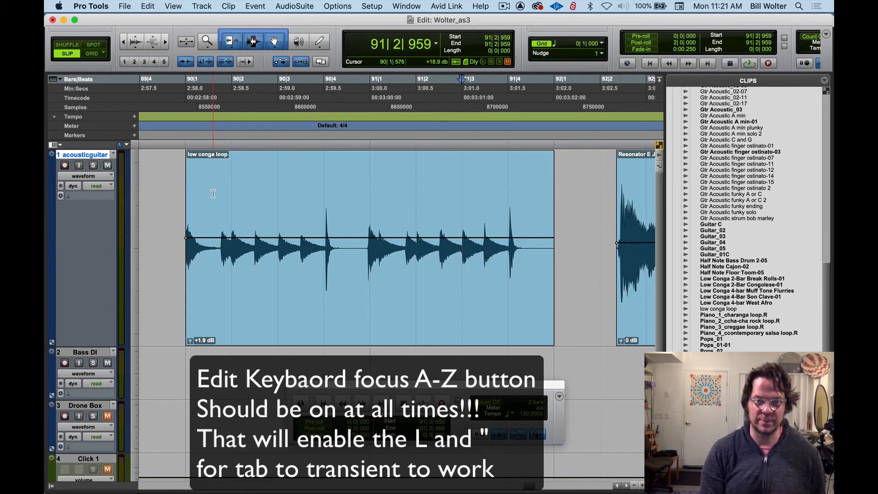
key(alt+Tab)
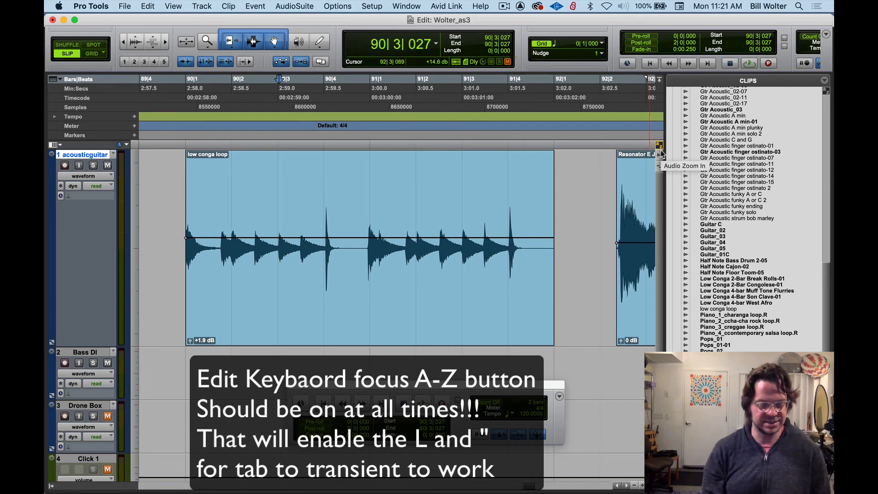
Zoom in horizontally around the edit cursor at 90|3|027, and zoom back out to show the conga loop's hits.
key(t)
key(t)
key(t)
key(t)
key(r)
key(r)
key(r)
key(r)
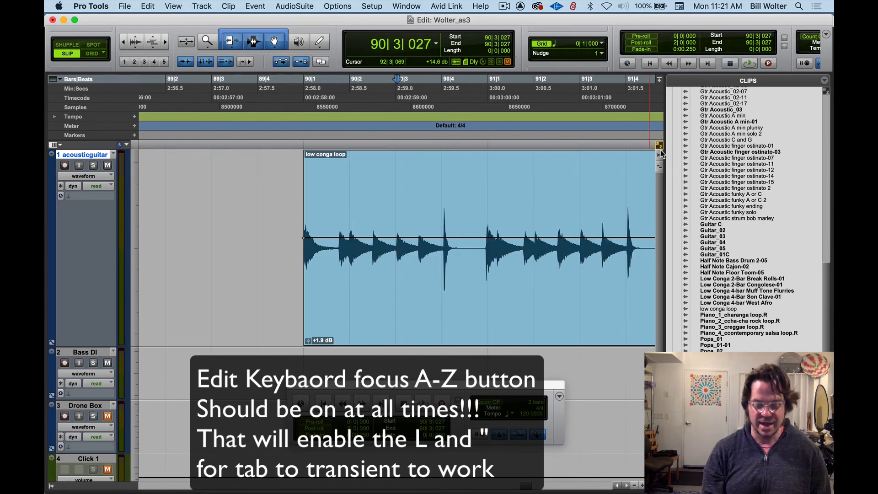
Step the edit cursor forward from 90|3|027 to the transient at 91|2|017 using the keyboard-focus transient commands.
key(apostrophe)
key(apostrophe)
key(apostrophe)
key(apostrophe)
key(apostrophe)
key(apostrophe)
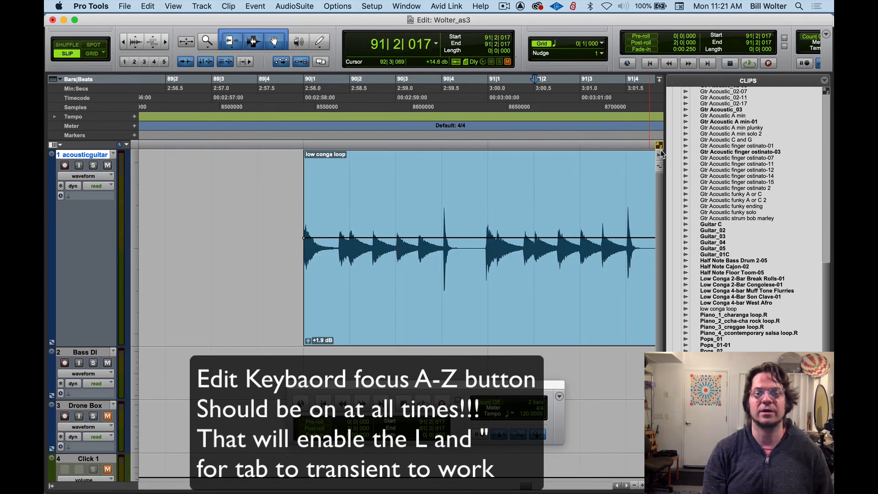
Step the edit cursor backward through several transients and forward again, finishing on the hit at 90|4|923.
key(l)
key(l)
key(l)
key(l)
key(l)
key(apostrophe)
key(apostrophe)
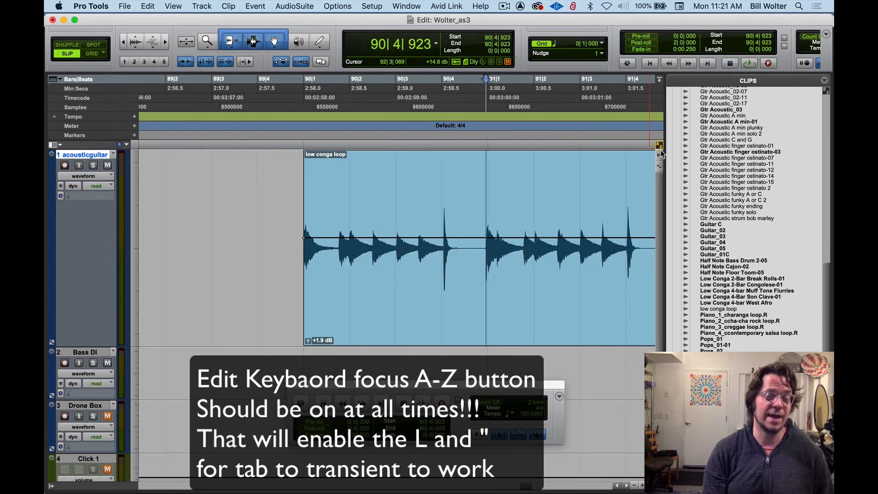
Step the edit cursor backward by transients from 90|4|923 through 90|3|467 to the hit at 90|1|954.
key(l)
key(l)
key(apostrophe)
key(l)
key(l)
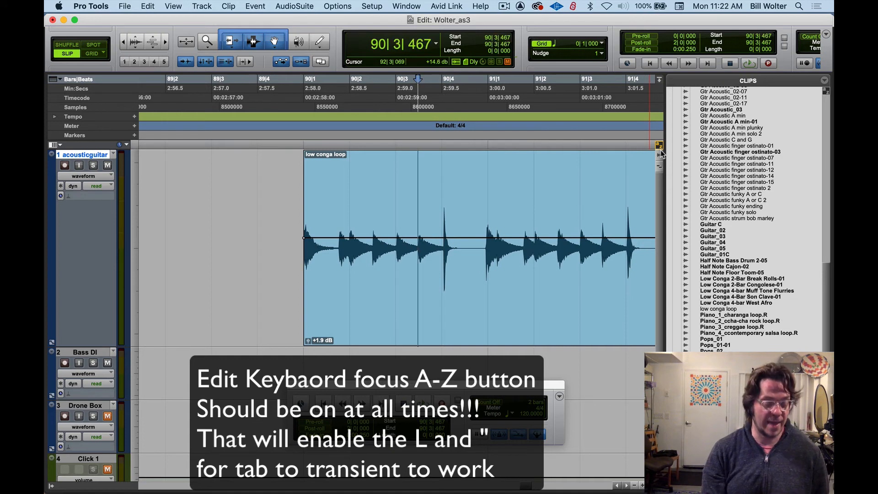
key(l)
key(l)
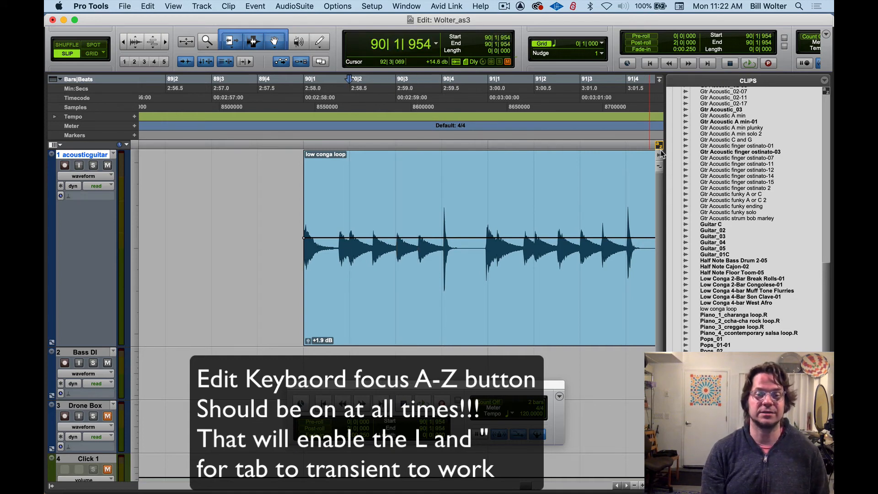
Audition from 90|1|954, extend the selection by transients to 90|4|042, and play the selected hits as a loop.
key(space)
key(space)
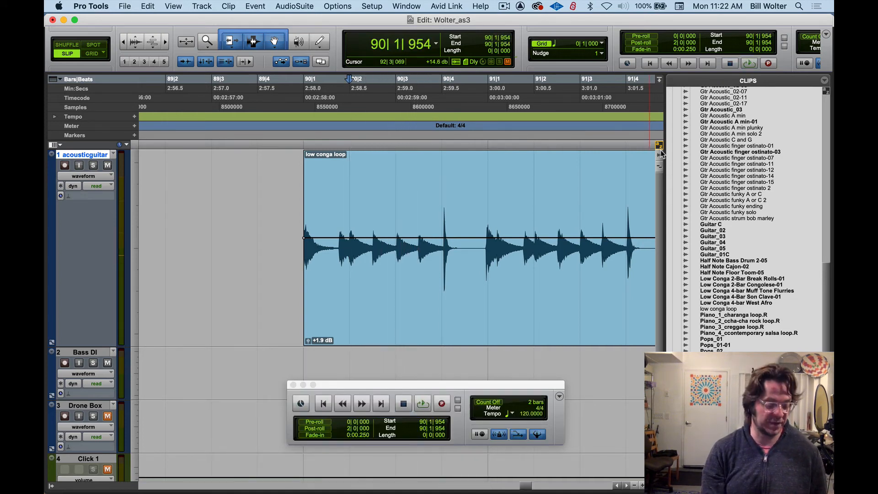
key(shift+apostrophe)
key(shift+apostrophe)
key(shift+apostrophe)
key(space)
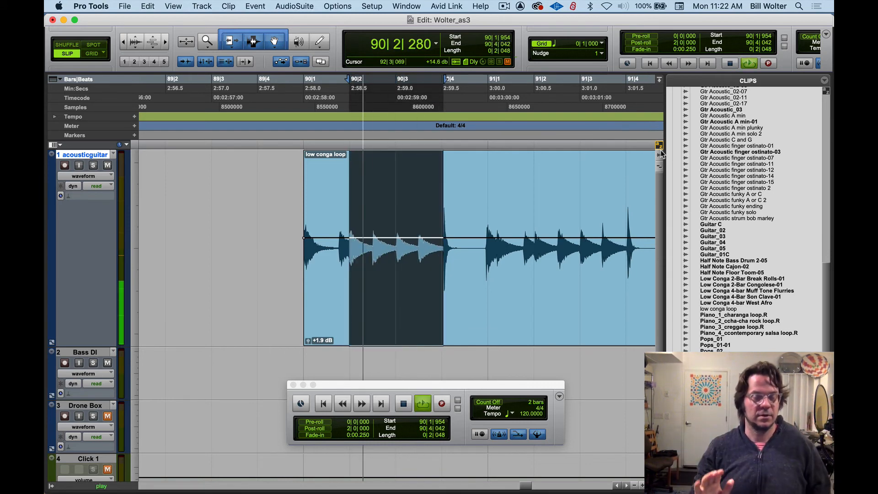
key(space)
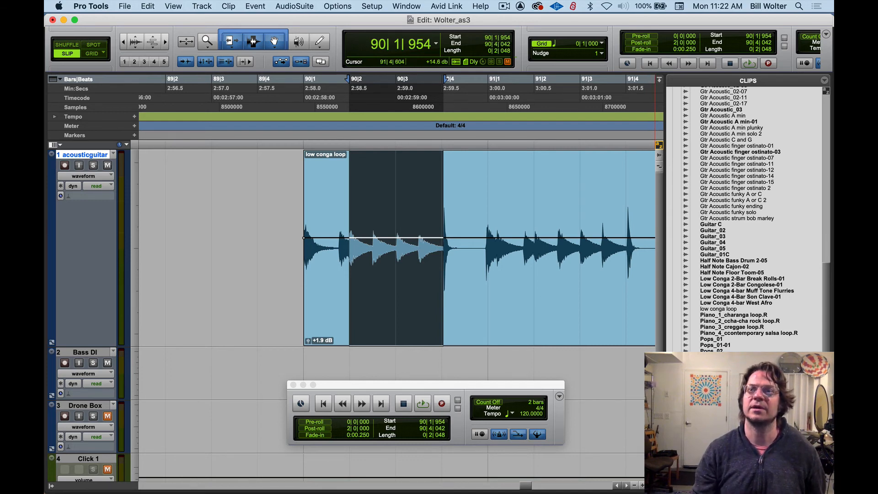
Turn off Loop playback and play the selected conga hits once.
right_click(419, 405)
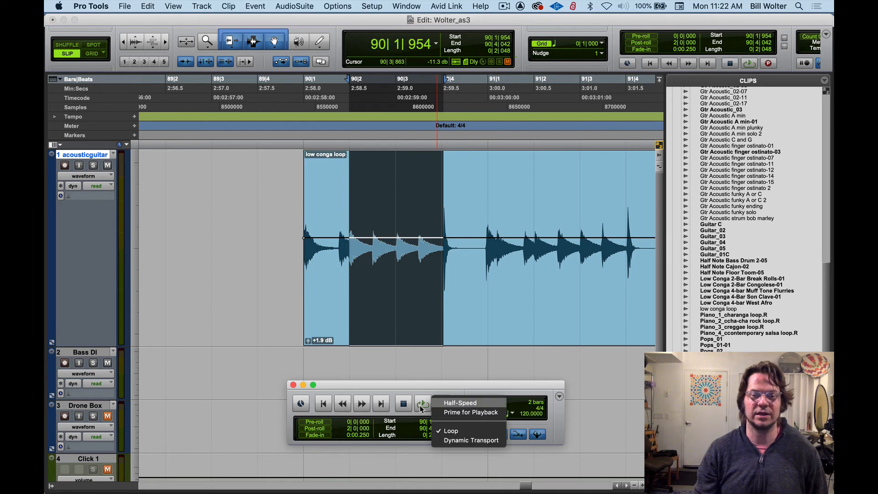
click(449, 434)
key(space)
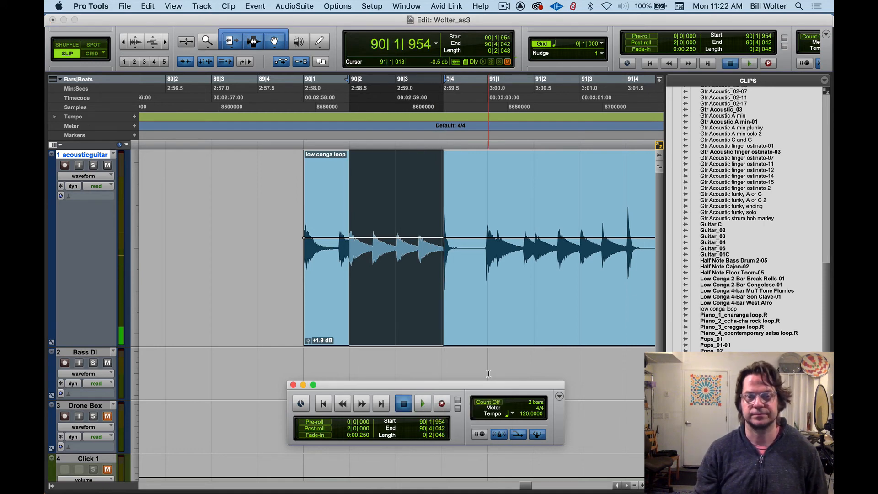
Turn Loop playback back on and audition the repeating conga selection.
right_click(428, 399)
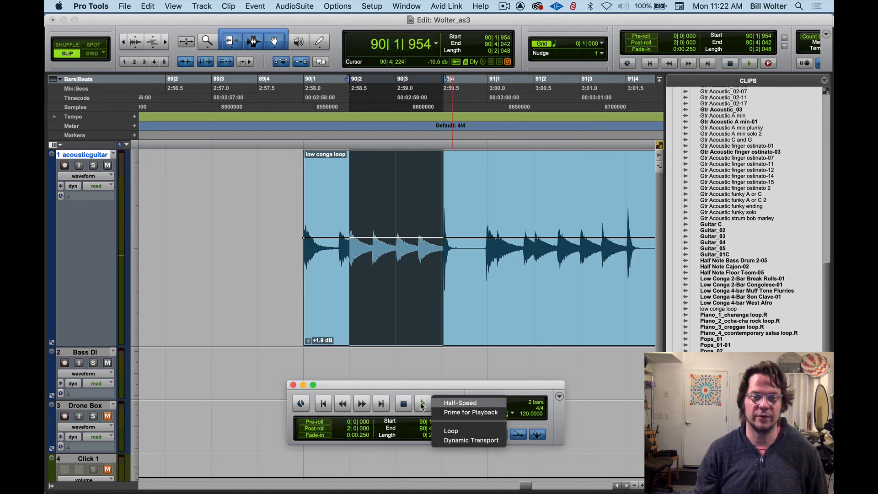
click(444, 430)
key(space)
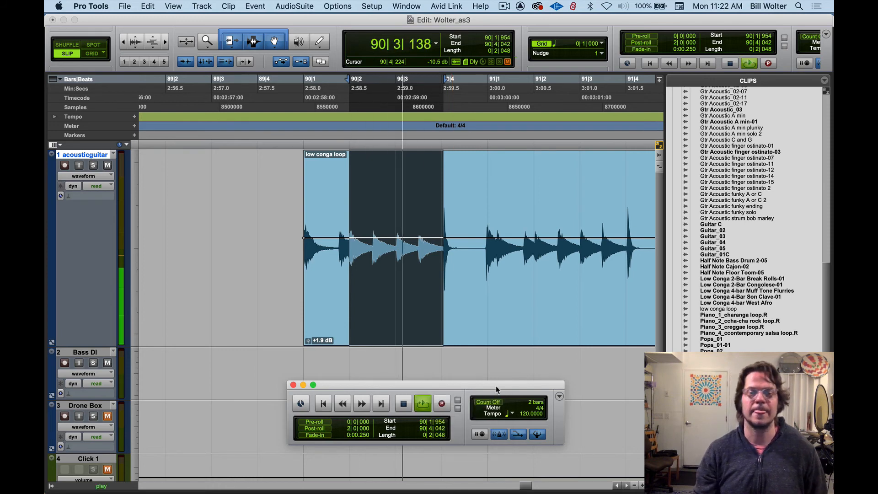
key(space)
Select the conga loop from 90|3|017 to 91|1|945, and extend the selection's start to 90|2|073 and its end to 91|2|671.
click(481, 192)
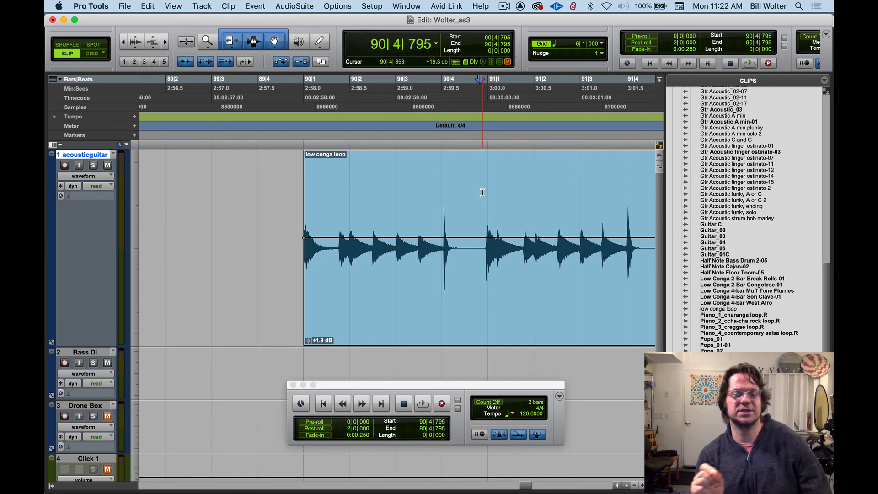
drag(395, 201, 531, 203)
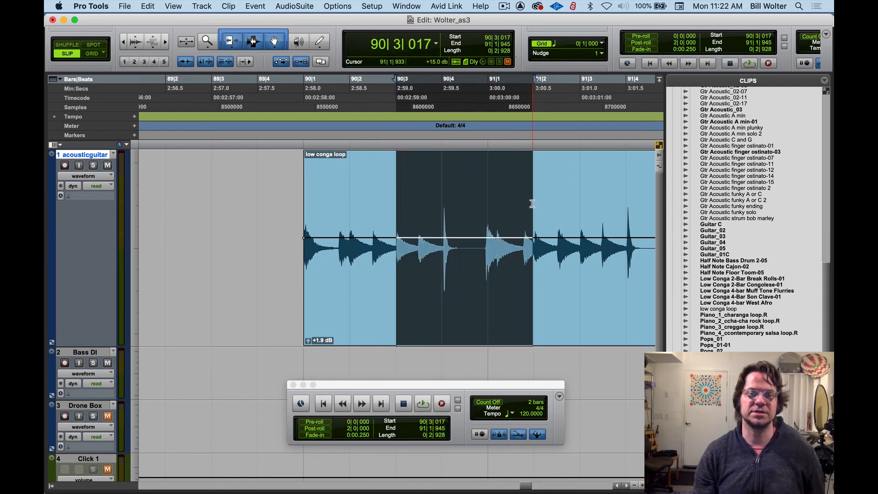
drag(416, 191, 352, 190)
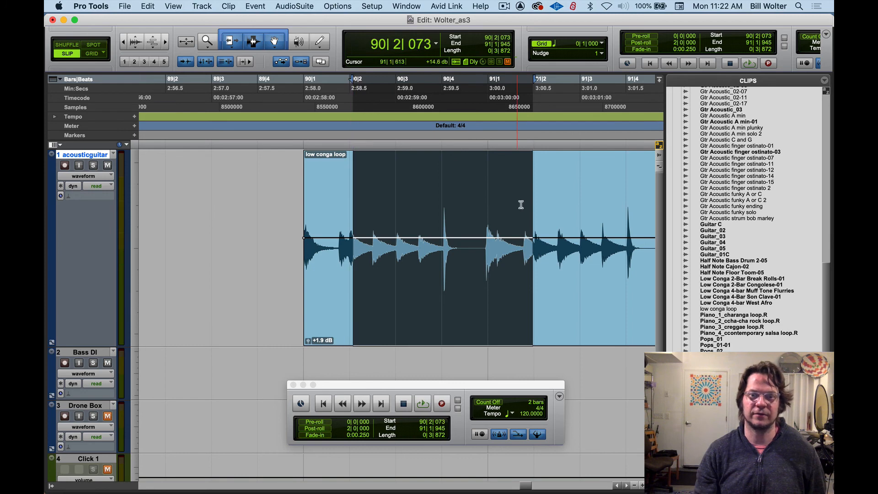
drag(522, 204, 565, 205)
Zoom in on the selection's start and move it to 90|1|742, just before the hit's attack.
key(t)
key(t)
key(t)
key(t)
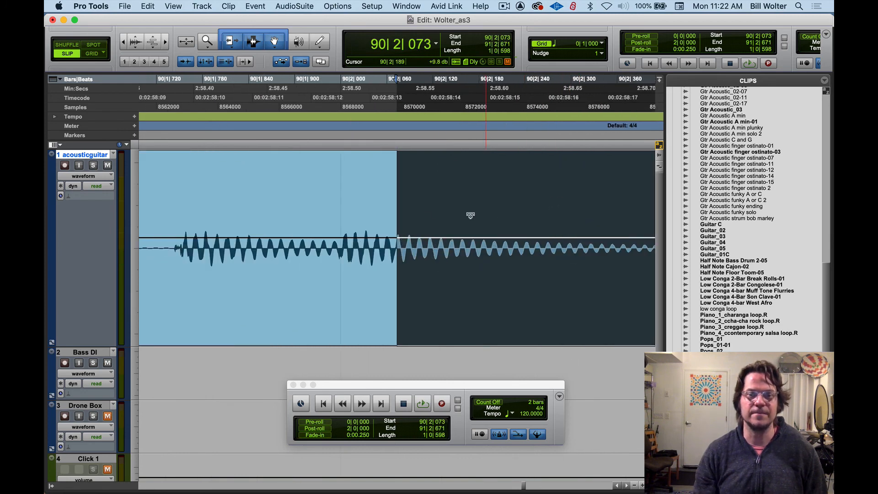
drag(402, 209, 174, 228)
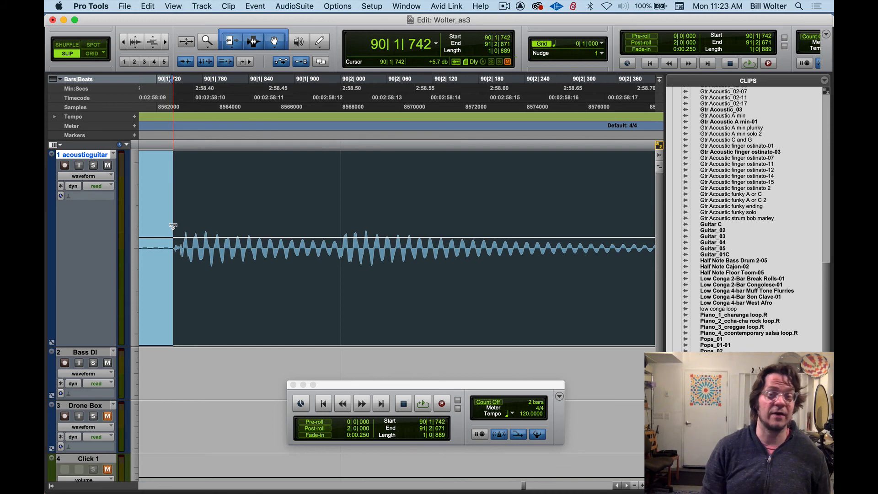
Move the selection's end to the hit's attack at 91|2|500, and fine-tune it at closer zoom to 91|2|502.
key(Right)
drag(386, 204, 265, 201)
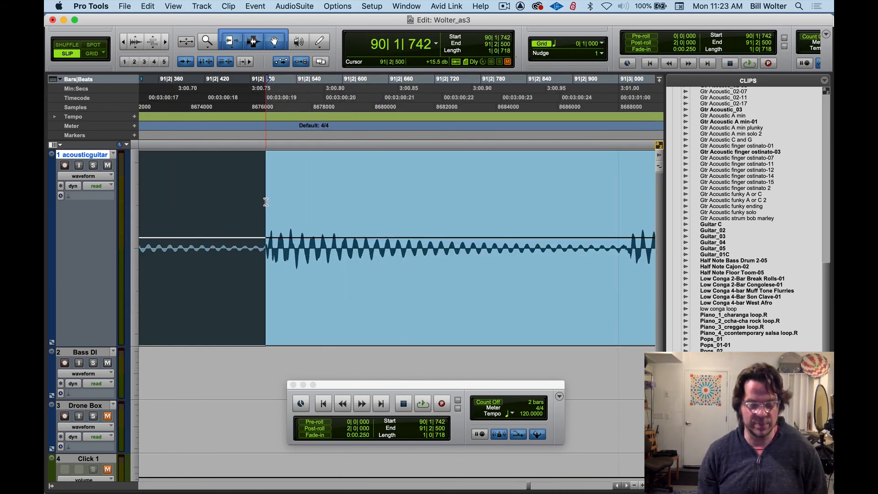
key(t)
key(t)
key(t)
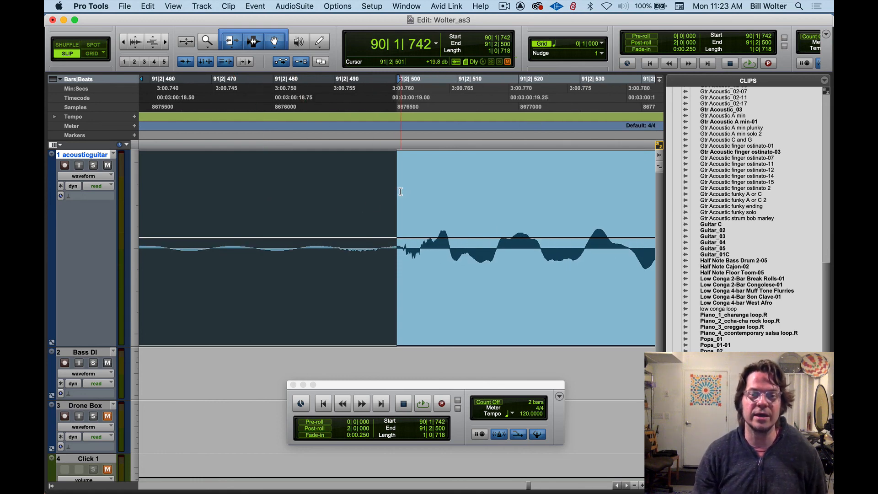
drag(399, 192, 405, 193)
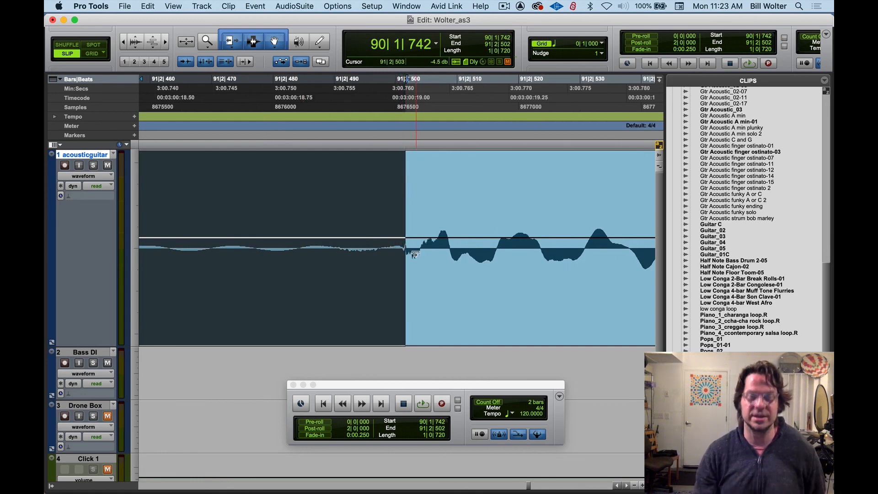
Refine the selection's start to 90|1|750 and audition the looped selection with the whole conga clip in view.
key(Left)
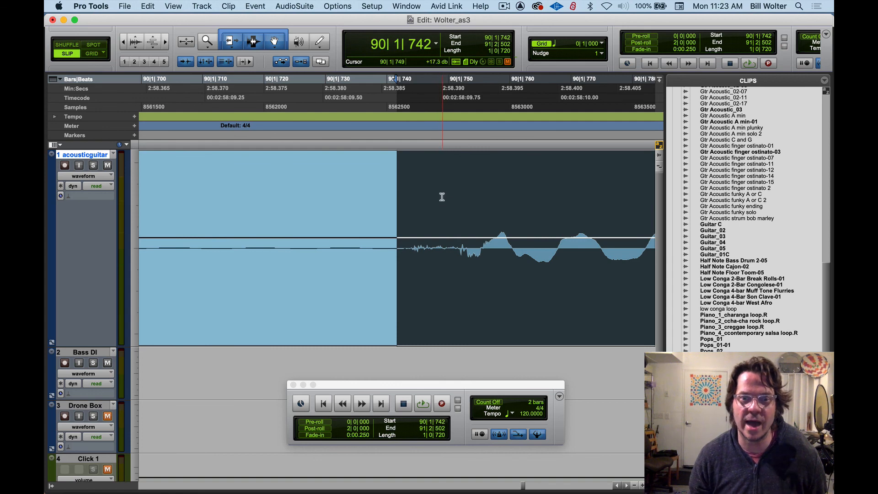
drag(442, 196, 447, 215)
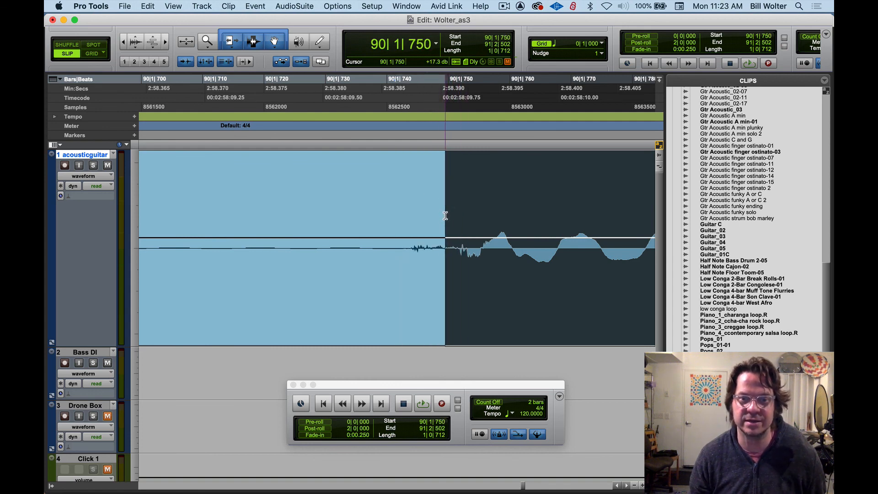
key(space)
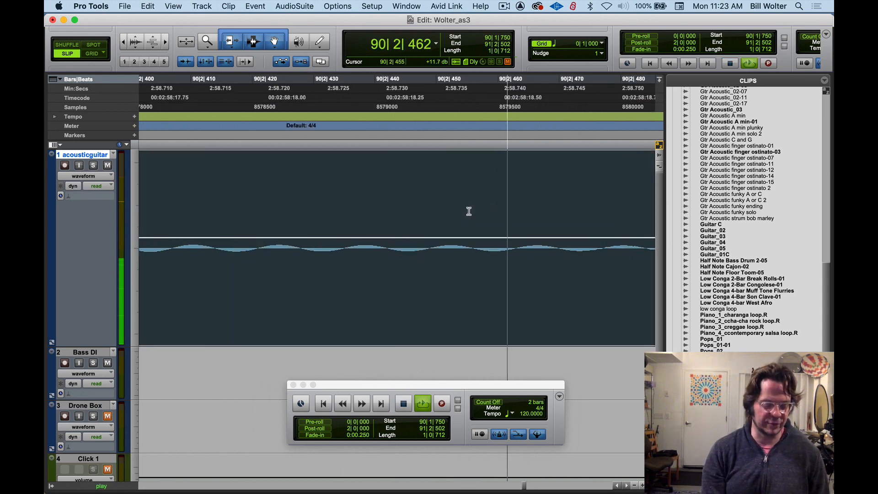
key(r)
key(r)
key(r)
key(r)
key(r)
key(r)
key(space)
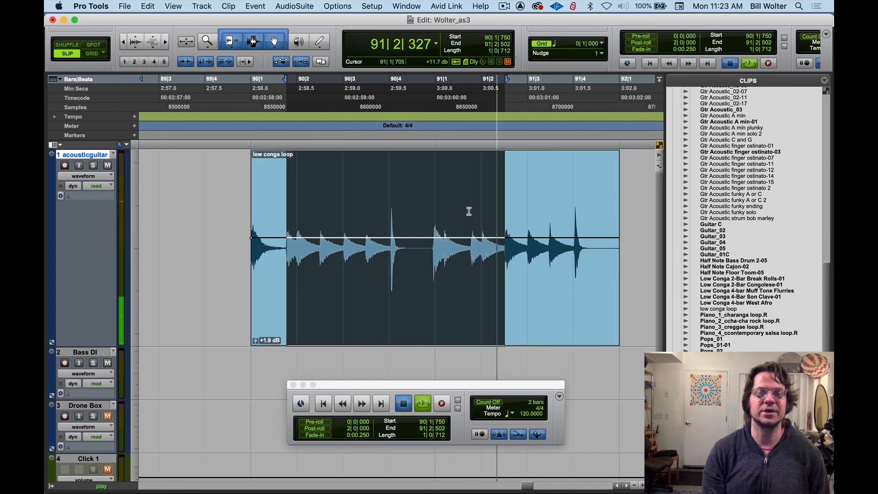